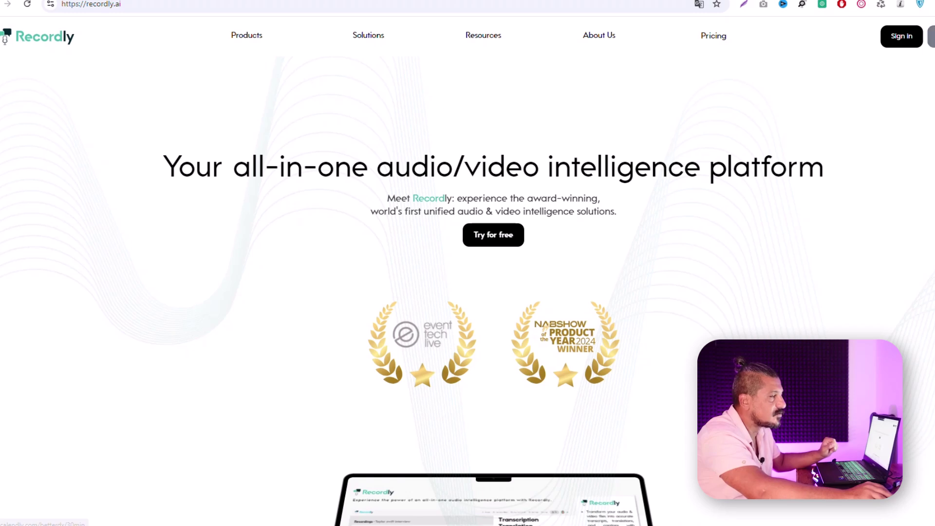
Sign in to the existing Recordly account with Google instead of registering a new one
click(909, 38)
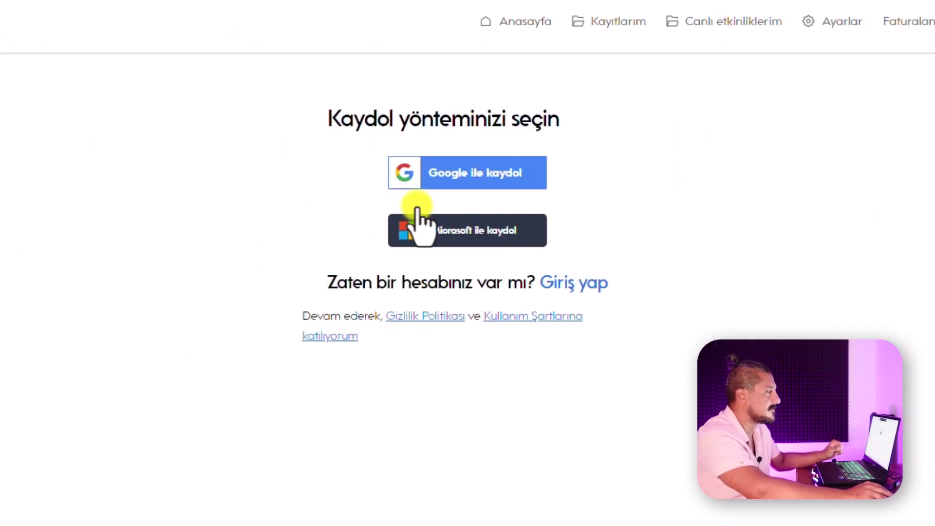
click(604, 284)
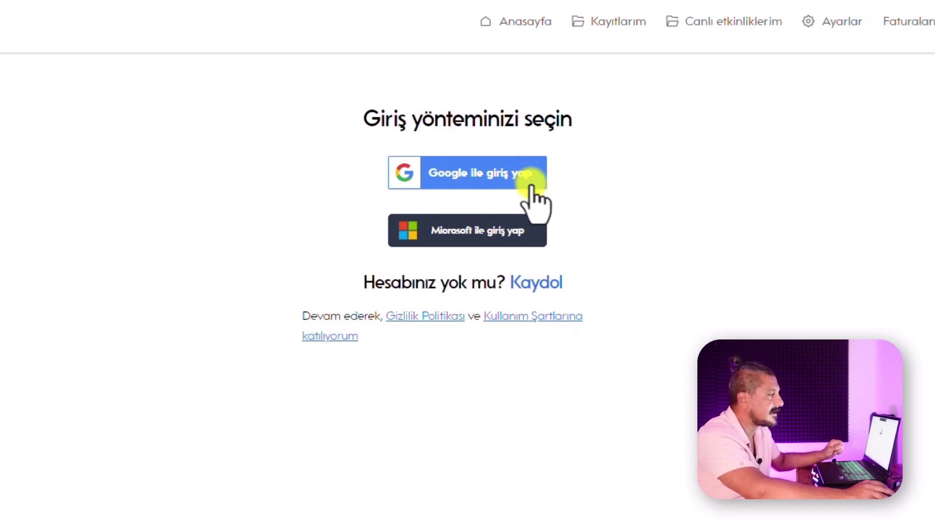
click(481, 171)
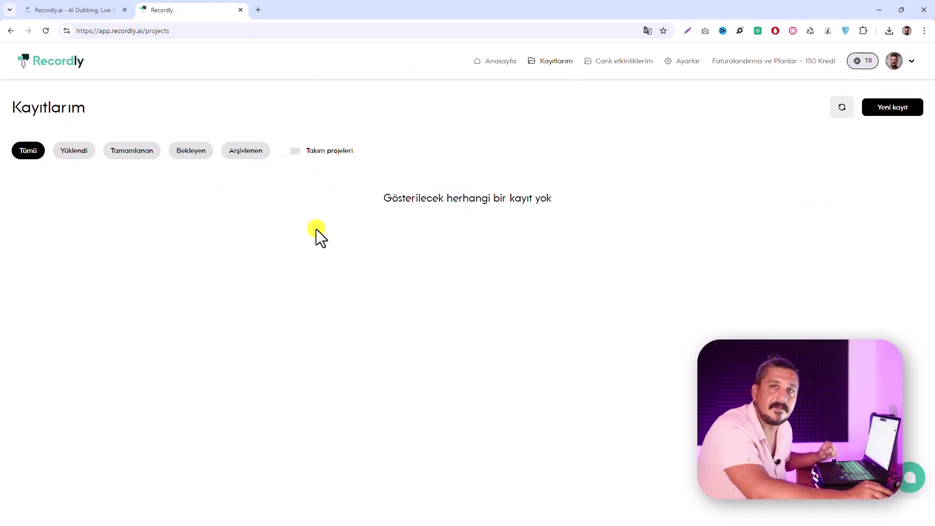
Create a new recording and name it "Video Çeviri", leaving the glossary items unset
click(892, 107)
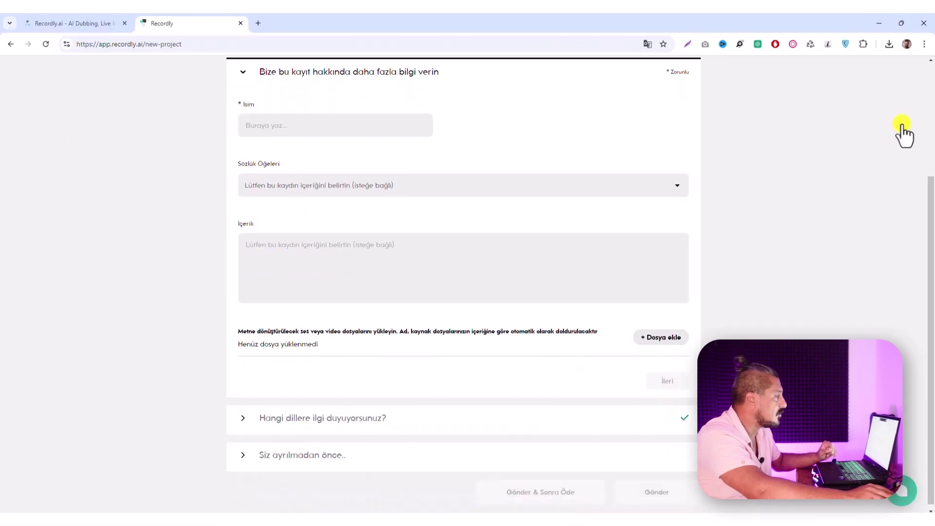
scroll(475, 198, up, 3)
scroll(476, 198, down, 2)
click(315, 187)
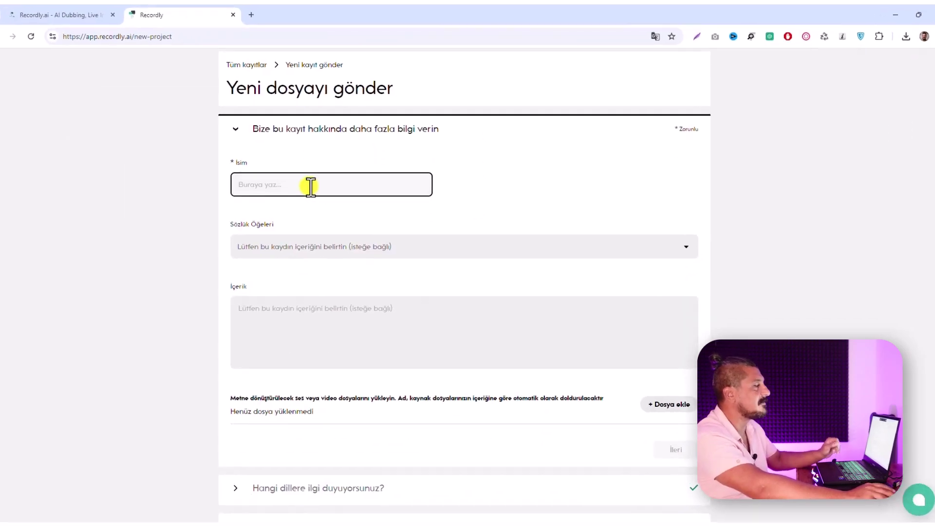
text(Y)
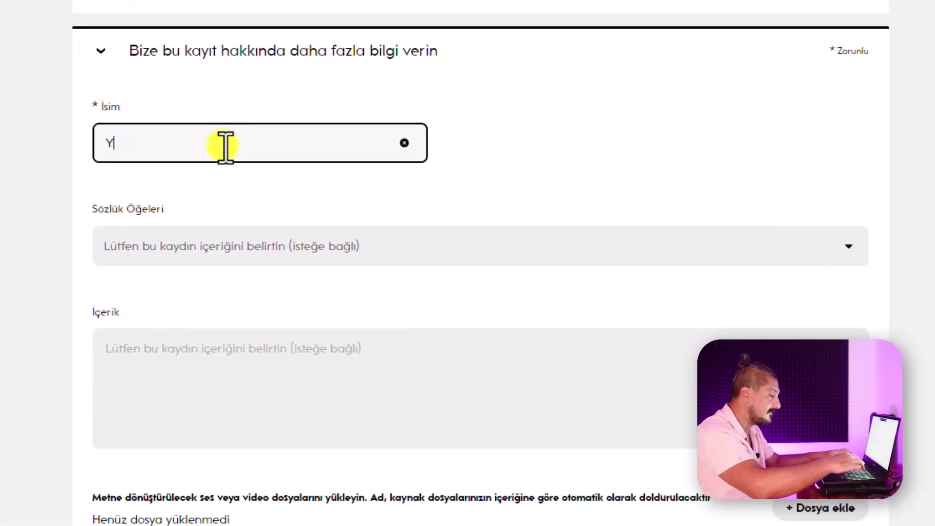
text(ideo Çeviri)
click(340, 247)
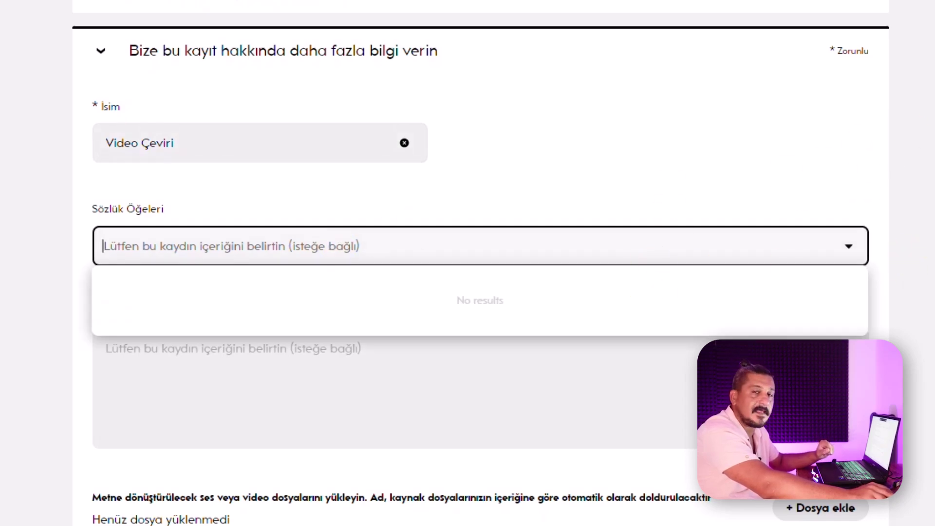
click(932, 236)
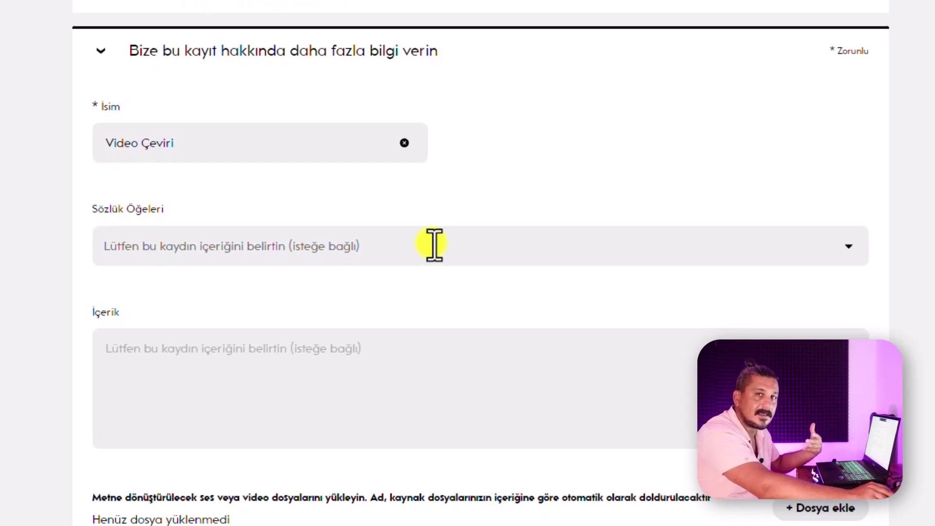
Describe the recording's content as "Youtube kanalımdaki bir videoda anlattığım girişimcilik hikayesinin giriş kısmı."
scroll(434, 243, down, 1)
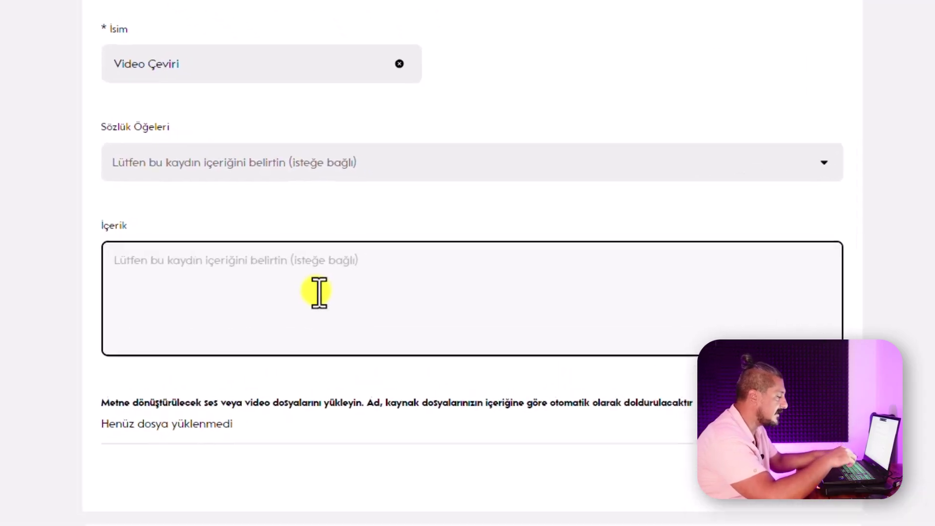
text(Youtube kanalımda anlattığım bir girişimcilik hikayesinin giriş kısmı.)
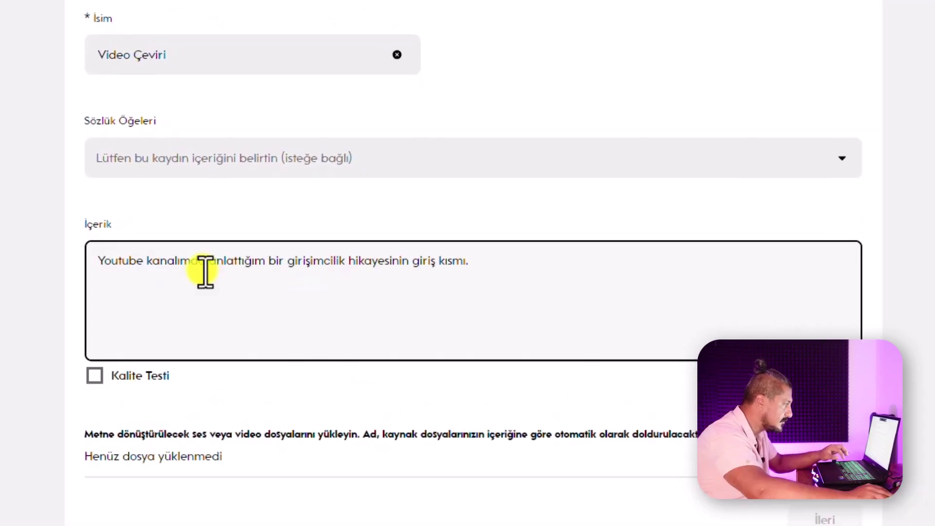
click(207, 263)
text(ki bir videoda)
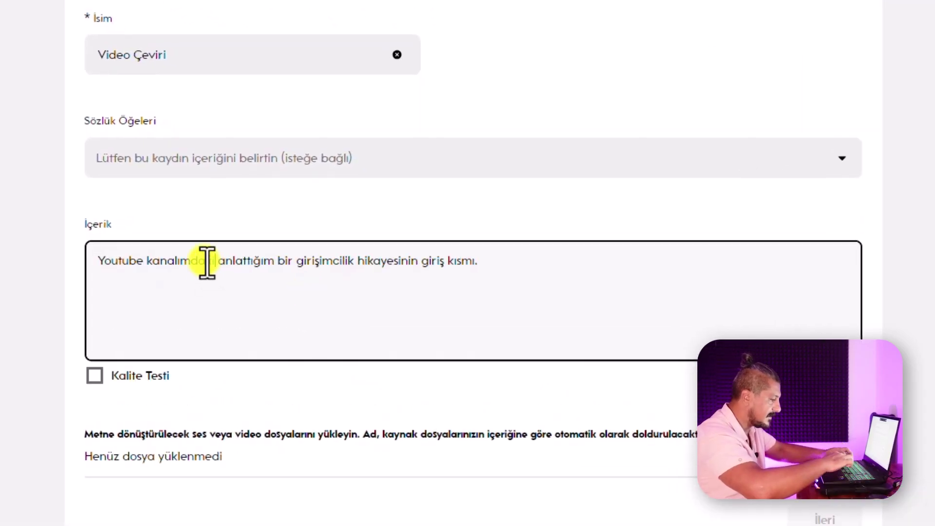
click(358, 261)
key(BackSpace)
key(BackSpace)
key(BackSpace)
key(BackSpace)
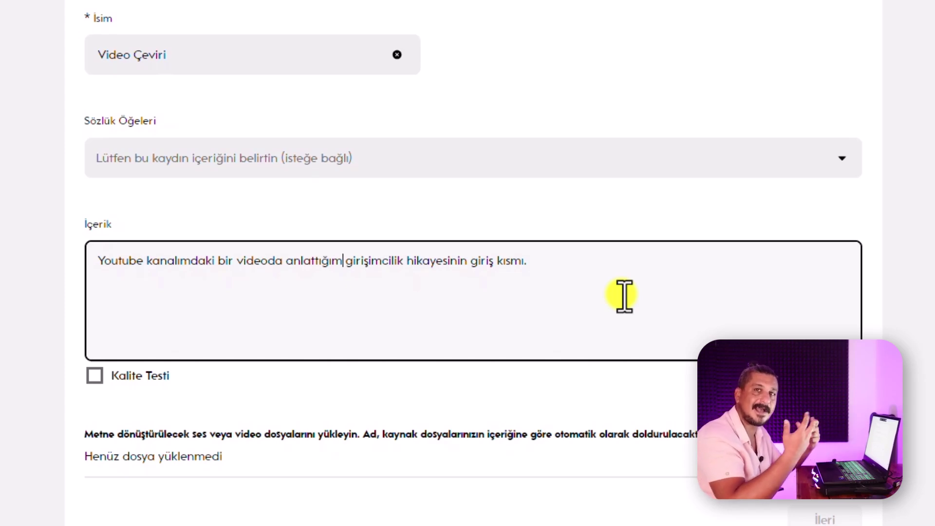
Enable Kalite Testi for the recording and add the video file girisimcilik-hikayeleri.mp4 from the recordly ai folder
scroll(292, 243, down, 1)
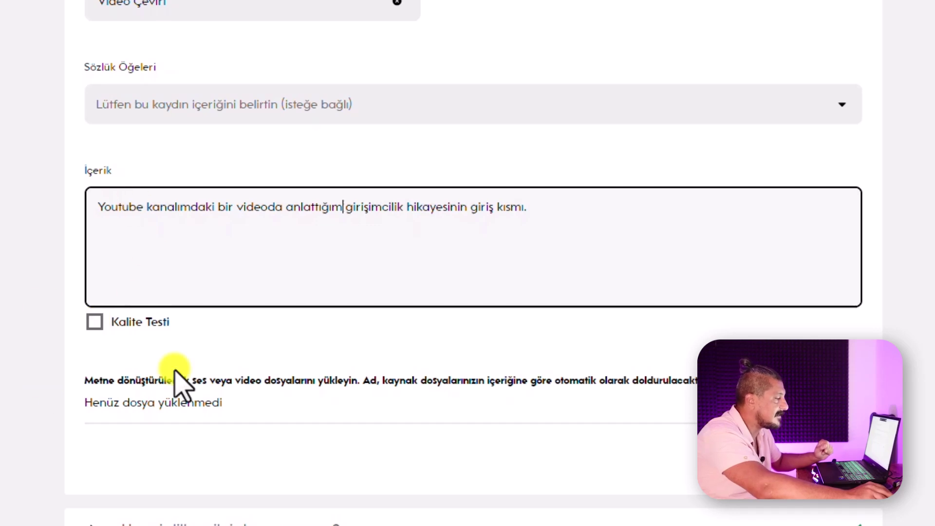
click(95, 322)
scroll(856, 299, down, 3)
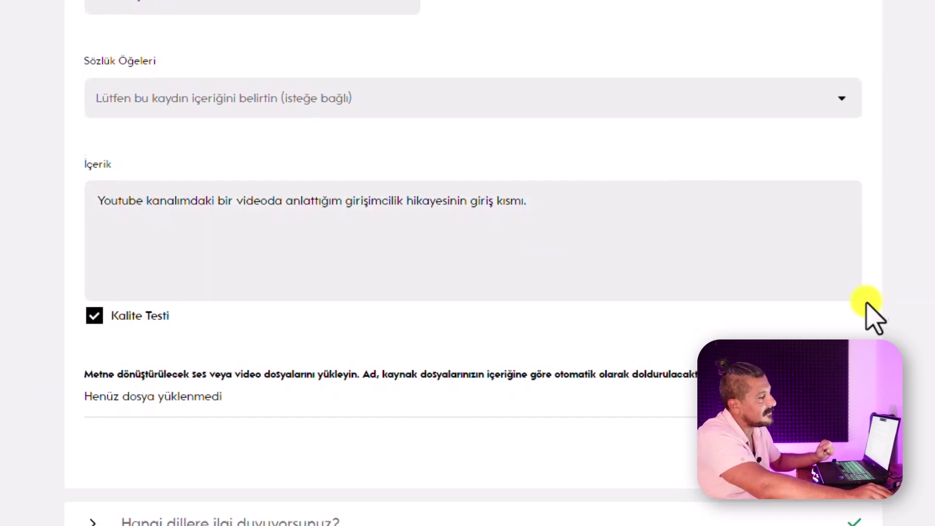
scroll(878, 194, down, 1)
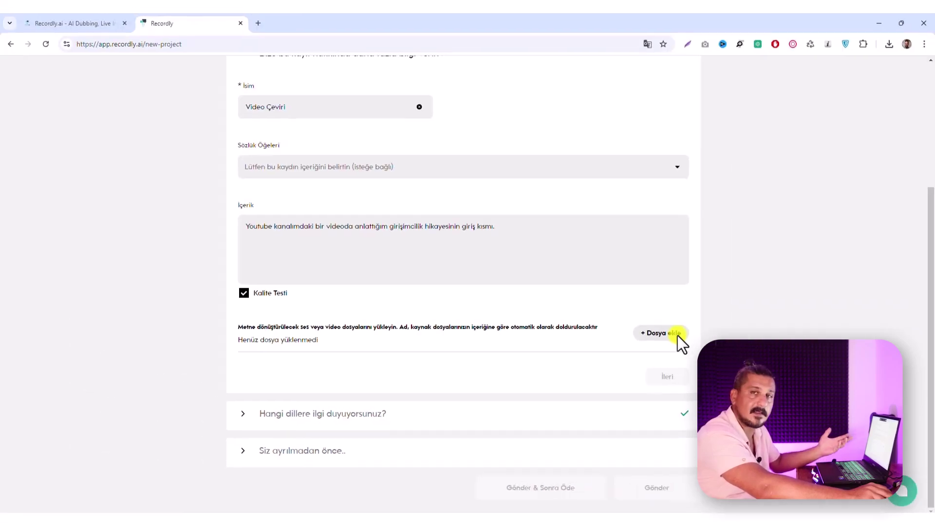
click(833, 218)
click(135, 130)
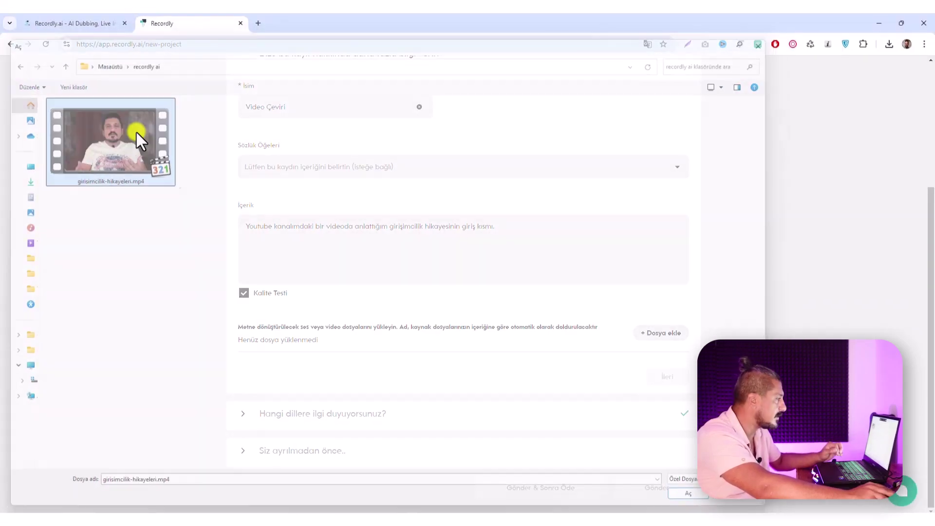
double_click(136, 131)
In the language section, set the source language to Türkçe and leave the multiple-languages option unticked
scroll(715, 236, down, 2)
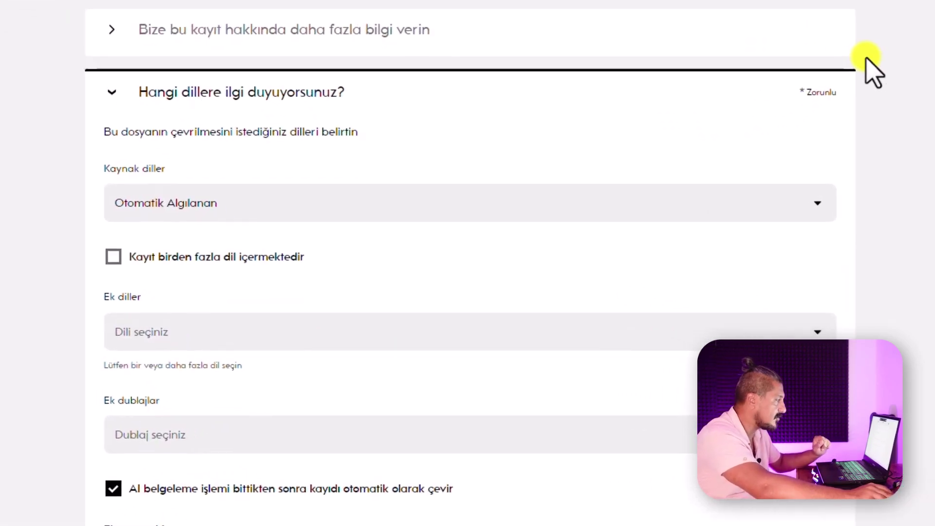
scroll(871, 71, down, 3)
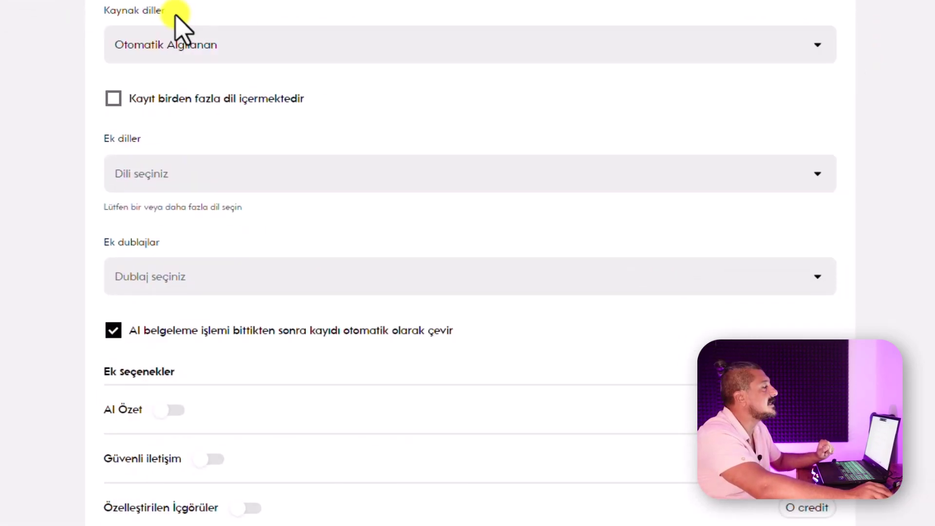
click(194, 52)
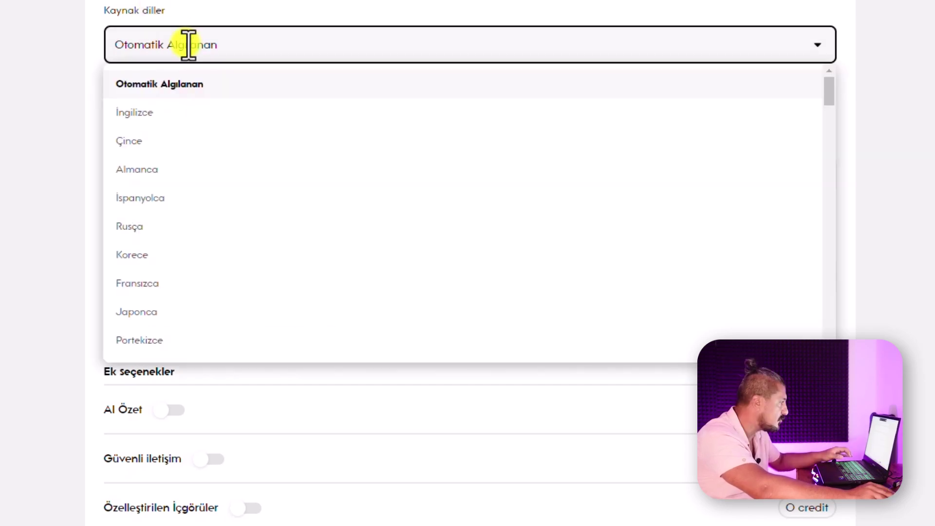
scroll(195, 205, down, 3)
click(152, 217)
click(904, 92)
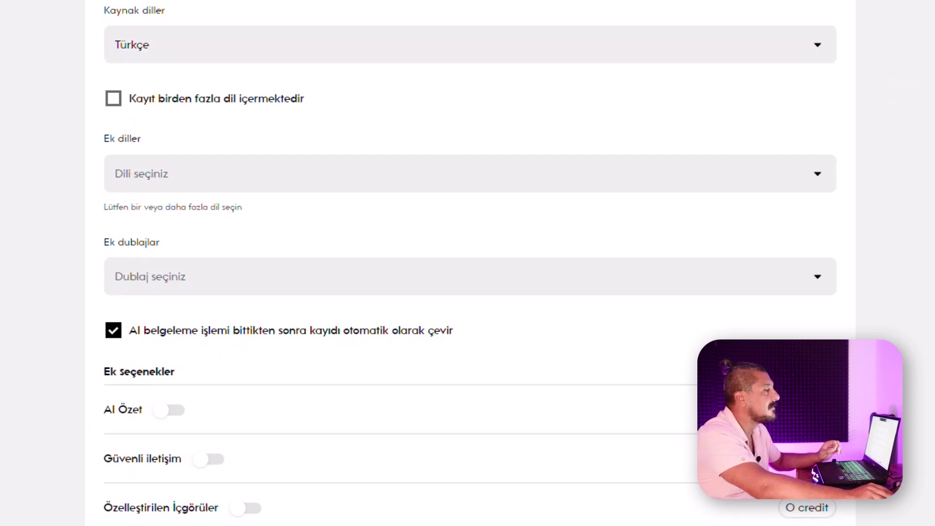
click(113, 97)
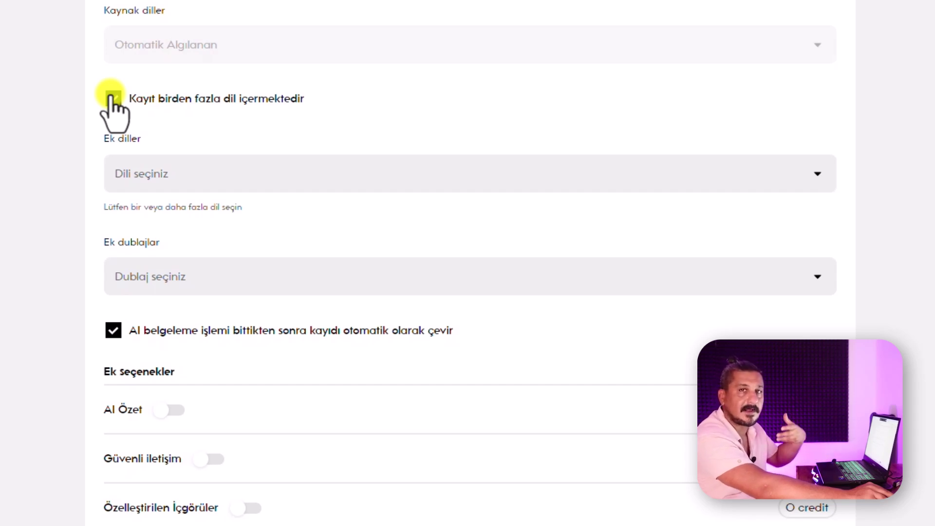
click(113, 97)
Add İngilizce, Fransızca and Çince as the additional translation languages for the recording
scroll(248, 92, down, 2)
click(248, 91)
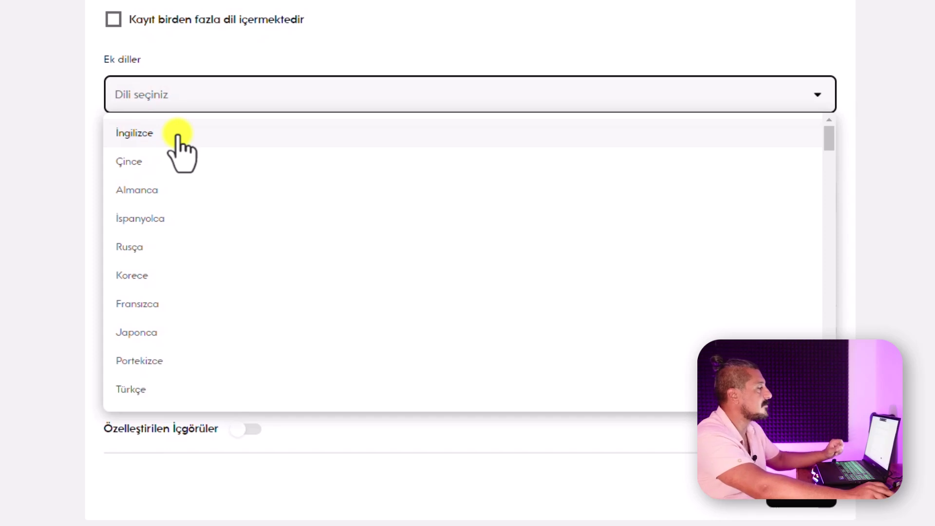
click(178, 136)
click(236, 93)
click(173, 270)
scroll(173, 270, down, 2)
click(327, 25)
scroll(305, 89, down, 2)
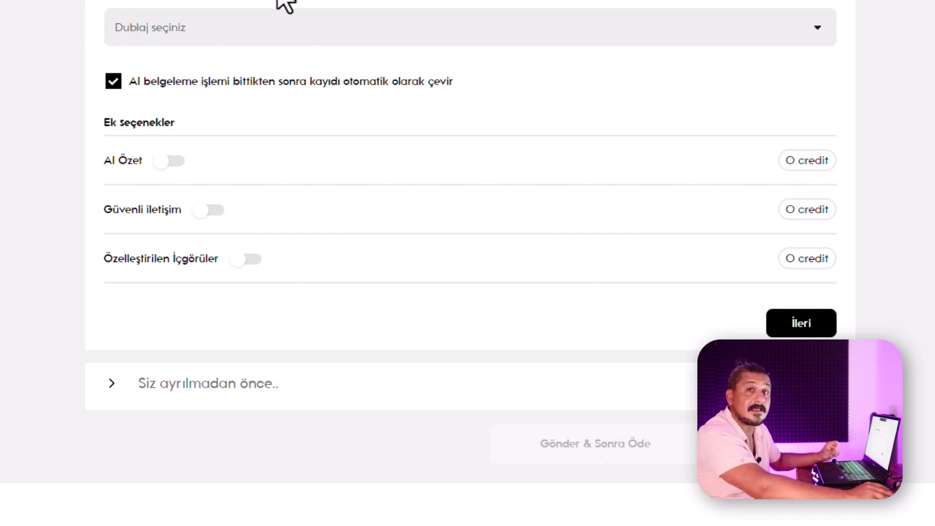
Add dubbing in İngilizce, Fransızca and Çince (Basitleştirilmiş), and enable the AI Özet option
click(255, 28)
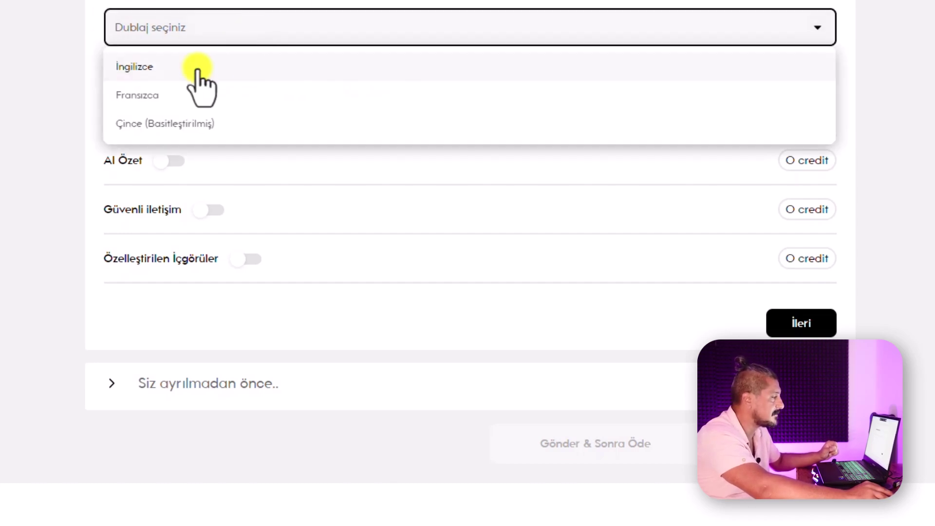
click(197, 70)
click(234, 33)
key(Return)
click(286, 27)
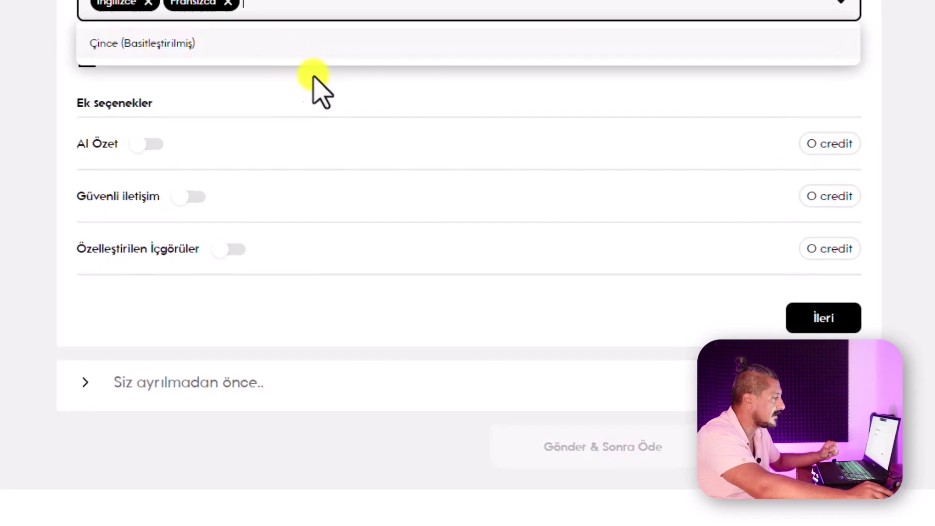
click(323, 98)
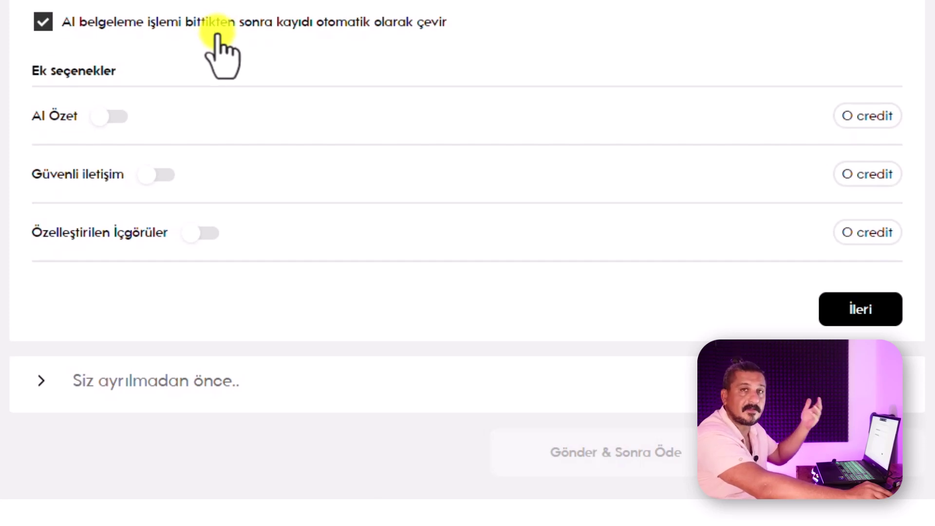
click(118, 118)
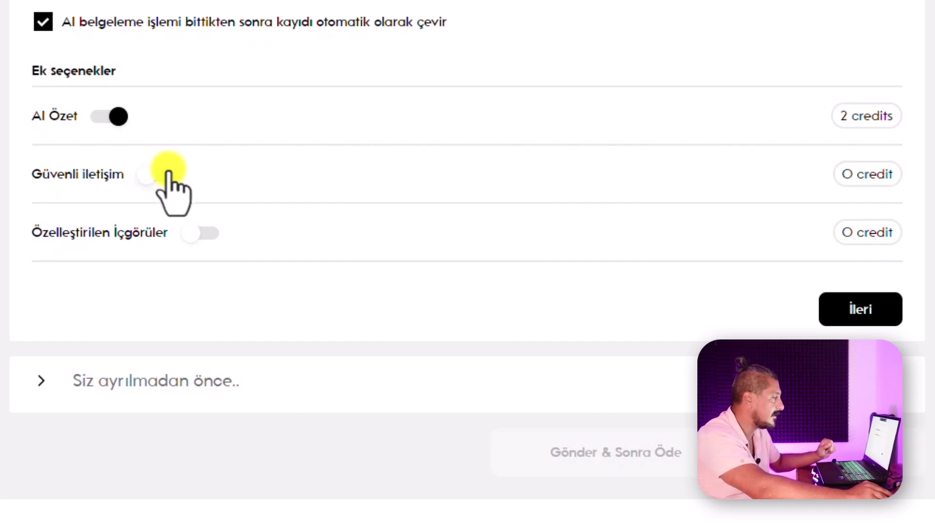
click(168, 172)
scroll(787, 61, down, 3)
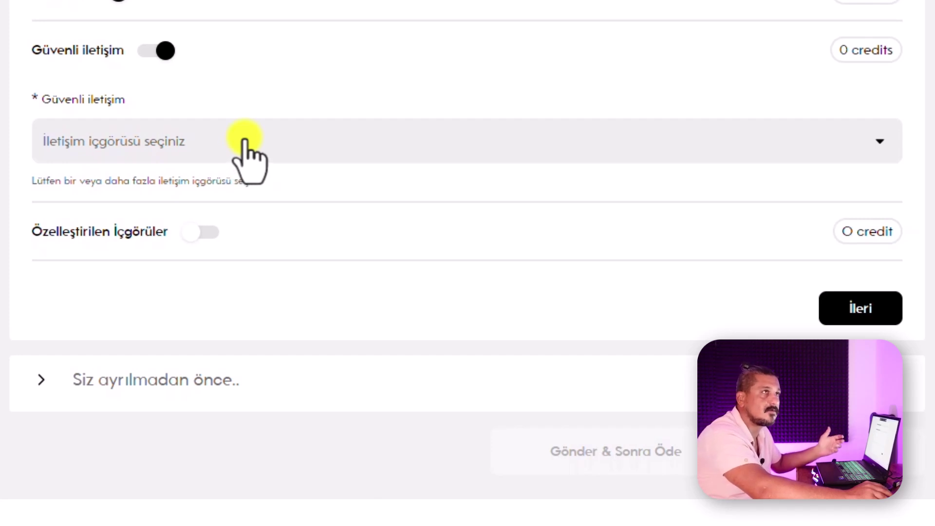
click(246, 146)
click(651, 17)
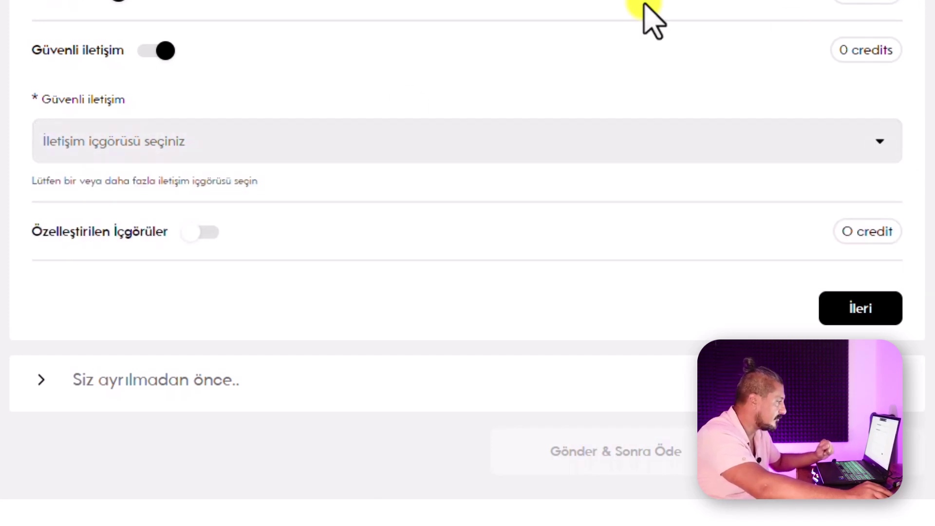
click(216, 141)
click(73, 186)
click(117, 140)
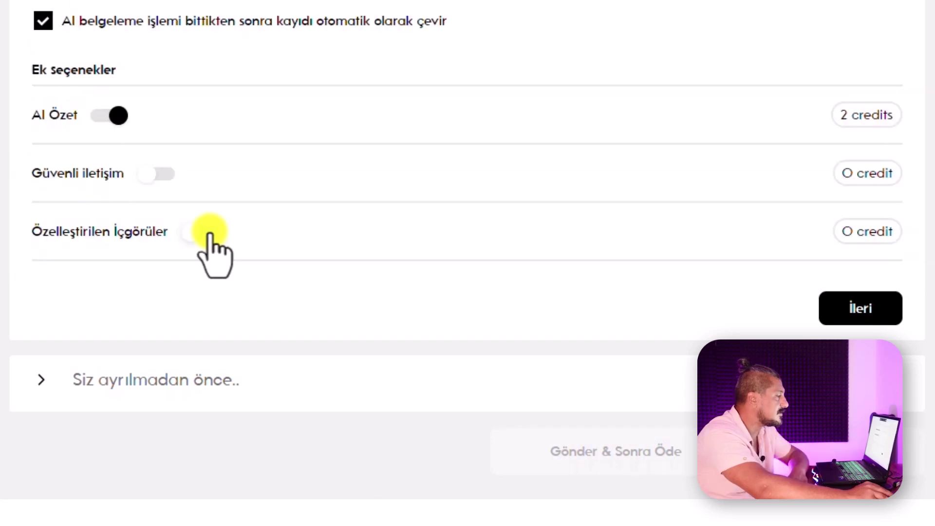
Enable Özelleştirilen İçgörüler without choosing an insight, and submit the recording for processing
click(209, 235)
scroll(292, 205, down, 3)
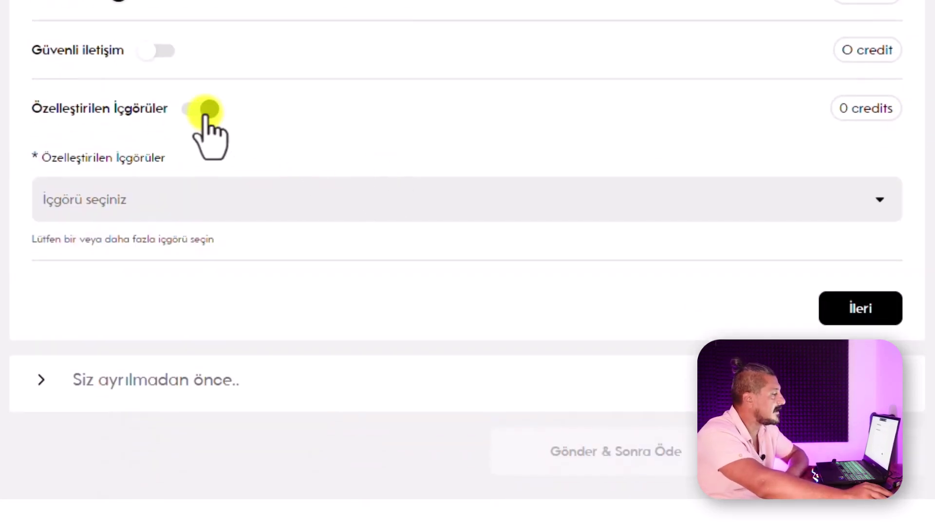
click(875, 325)
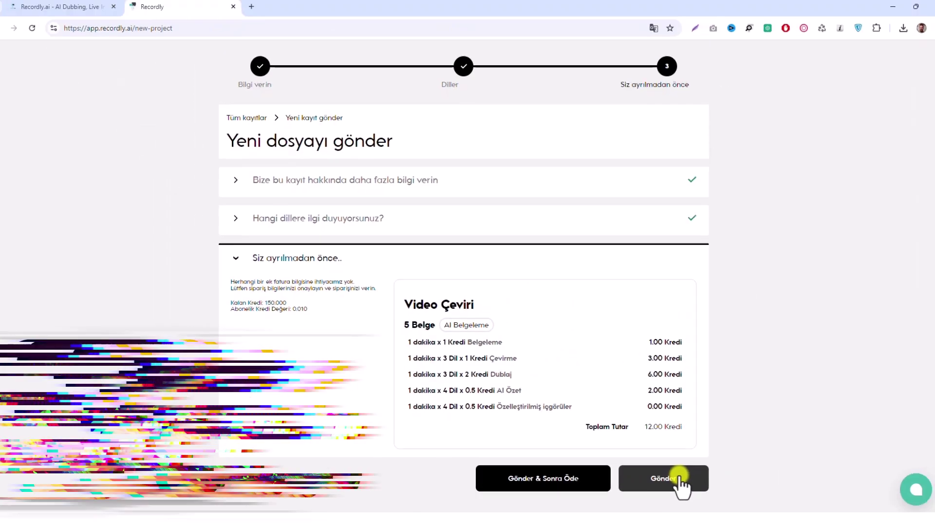
click(868, 431)
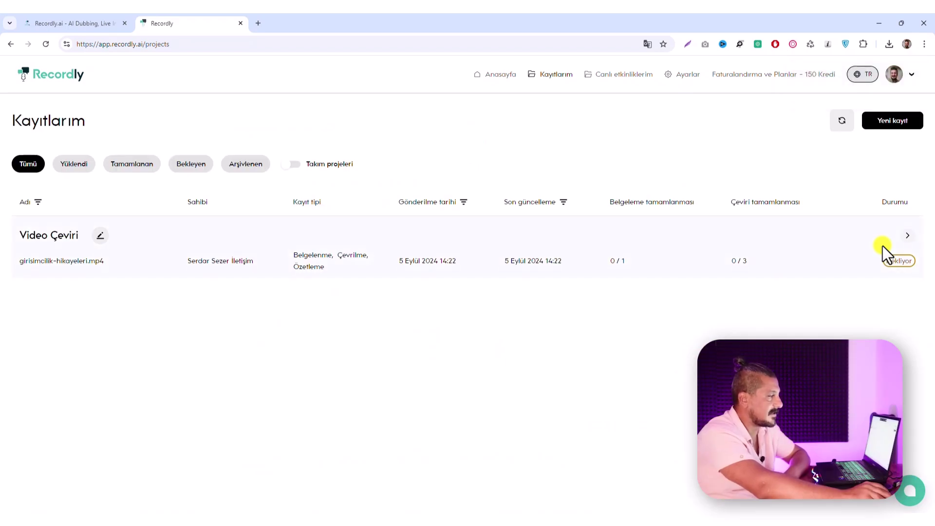
Open the Video Çeviri recording and rename SPEAKER 1 in the transcript to the speaker's first name
click(907, 236)
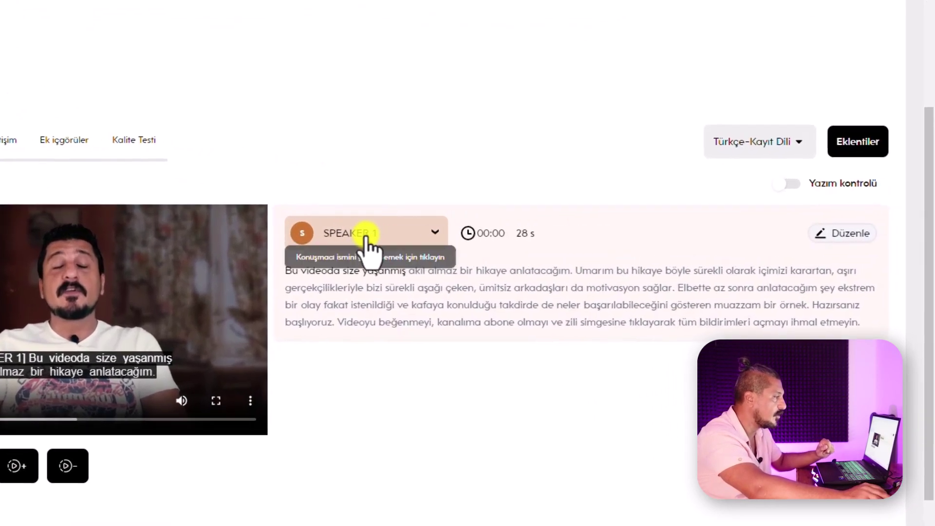
click(540, 233)
text(Serdar)
click(396, 255)
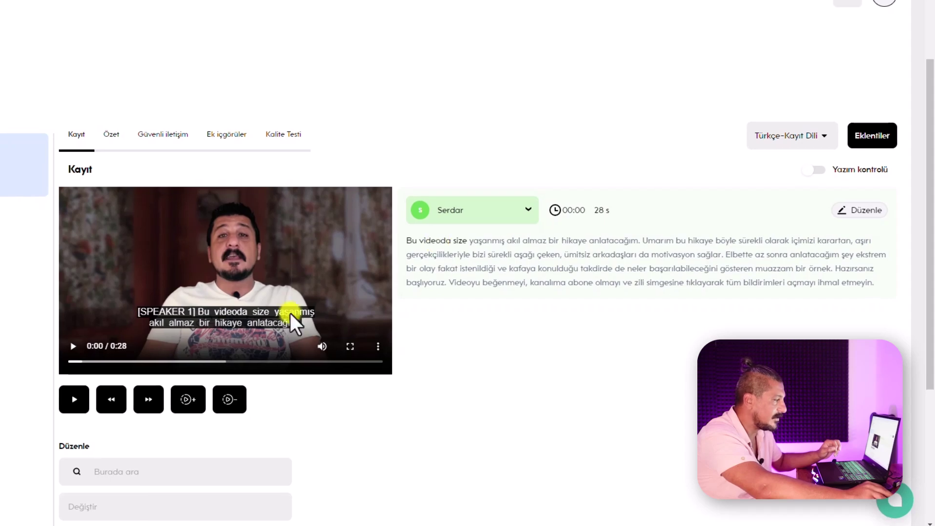
Play the recording and correct "arkadaşları" to "arkadaşlara" in the Turkish transcript, saving the edit
click(78, 347)
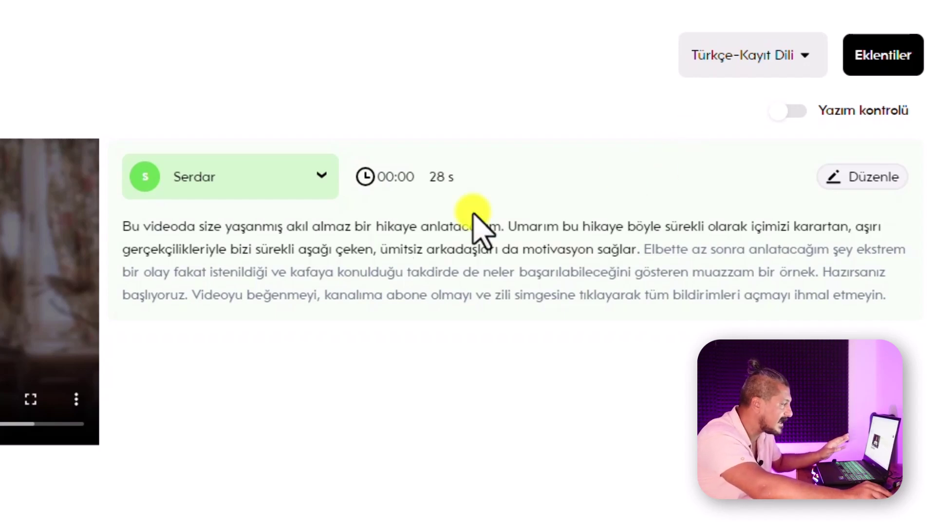
click(893, 168)
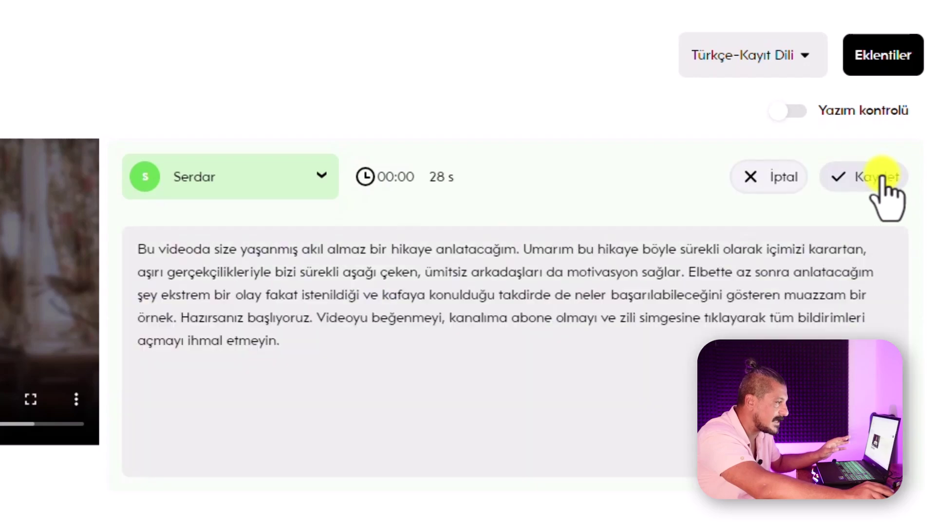
click(537, 273)
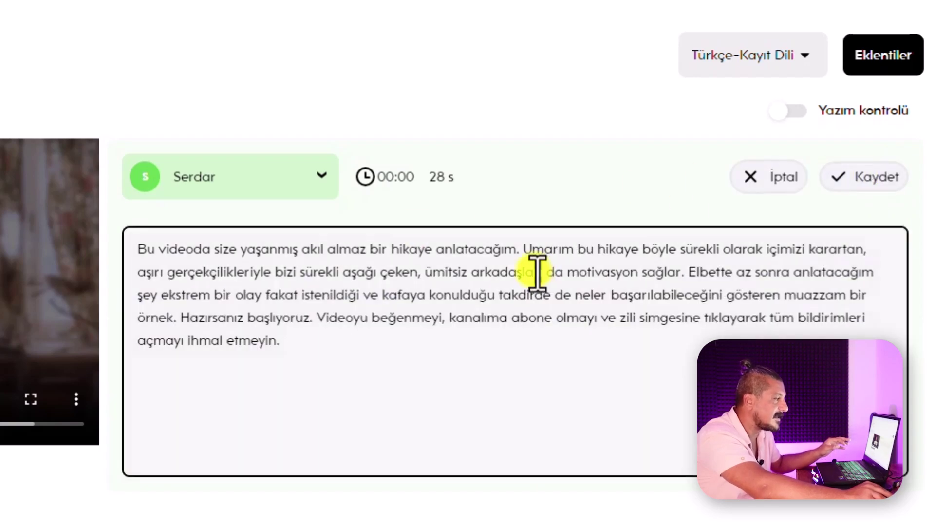
text(ra)
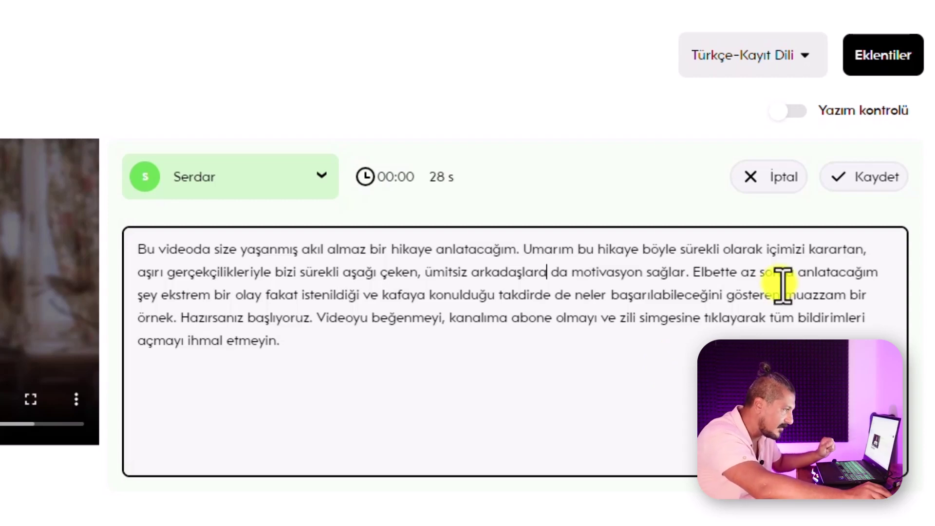
click(872, 190)
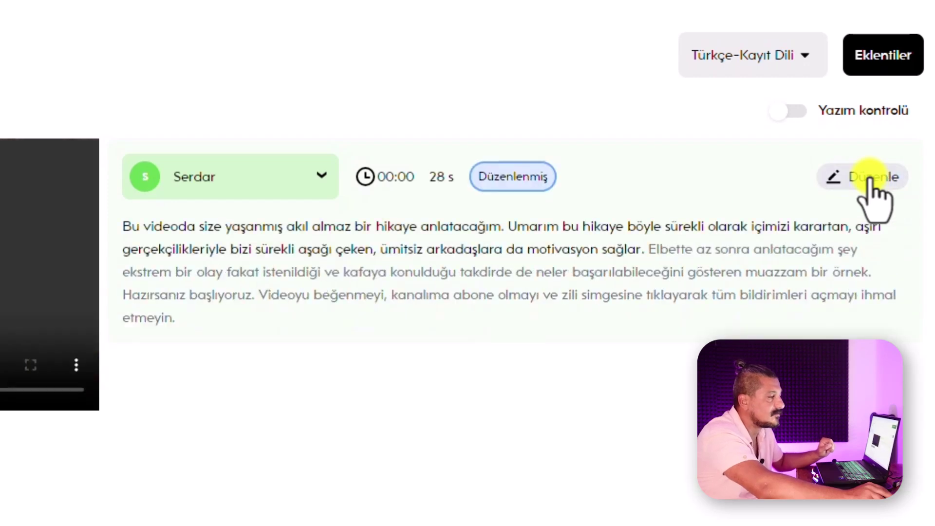
click(871, 190)
click(774, 177)
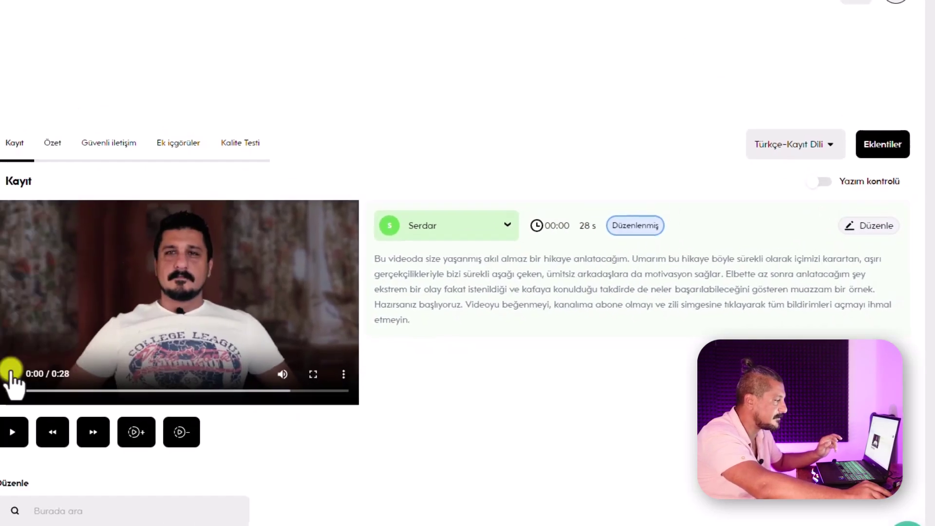
Play the video to check the corrected subtitles and look through the transcript's available download formats
click(10, 373)
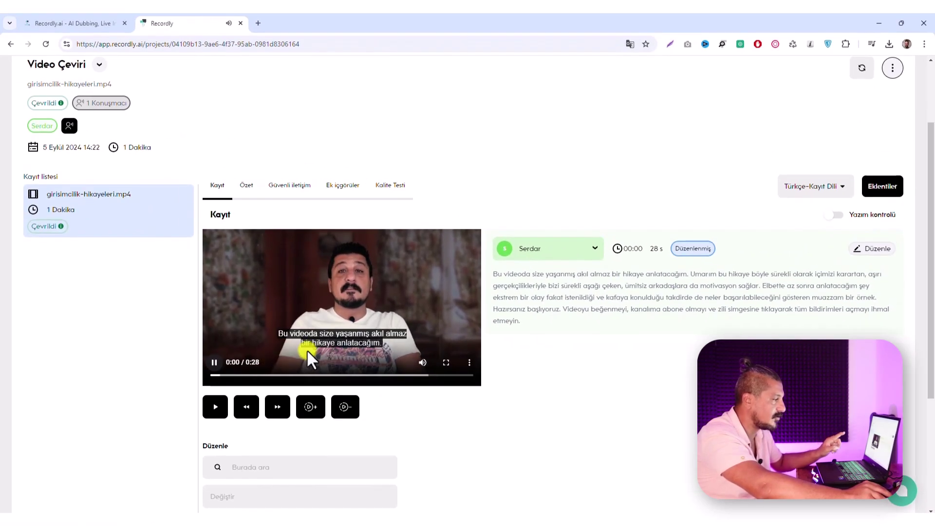
mouse_move(423, 363)
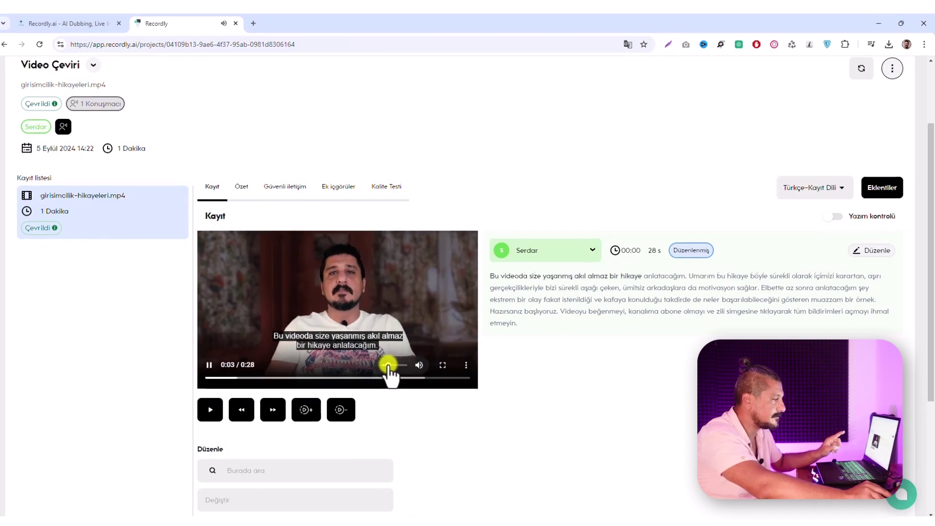
click(892, 68)
click(882, 109)
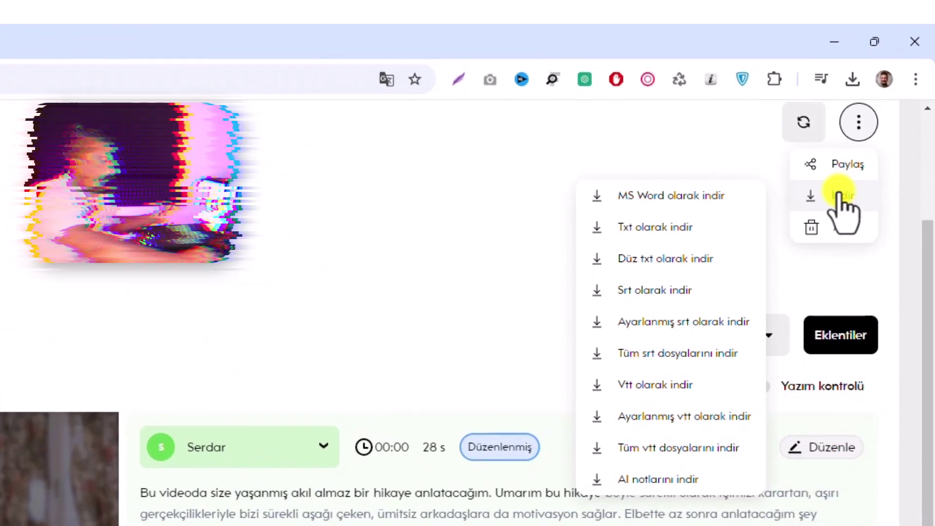
click(720, 197)
click(849, 209)
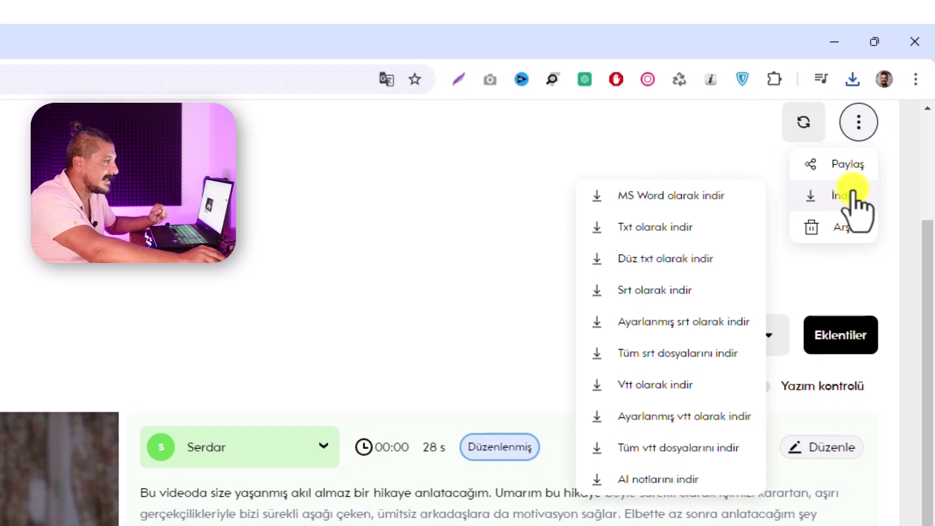
click(704, 453)
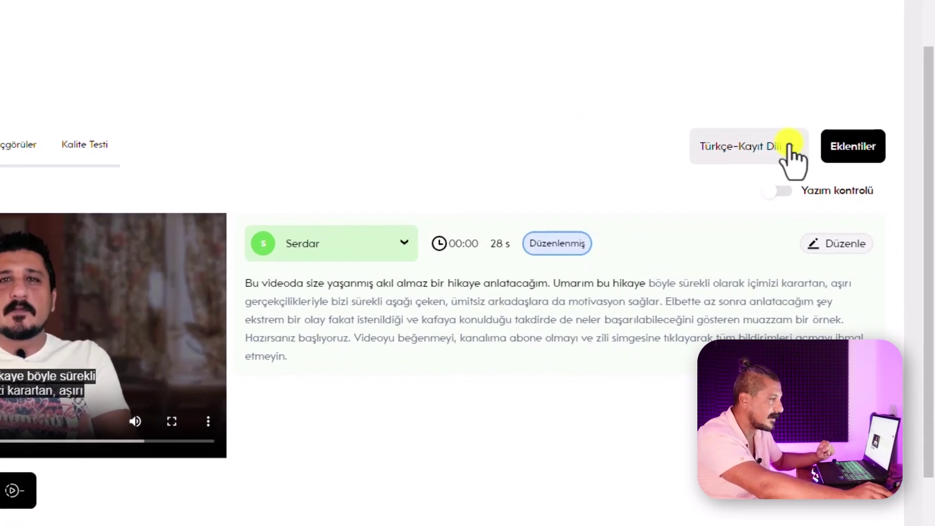
Switch the recording to its English translation, turn on Dublaj and play the opening seconds
click(789, 146)
click(764, 225)
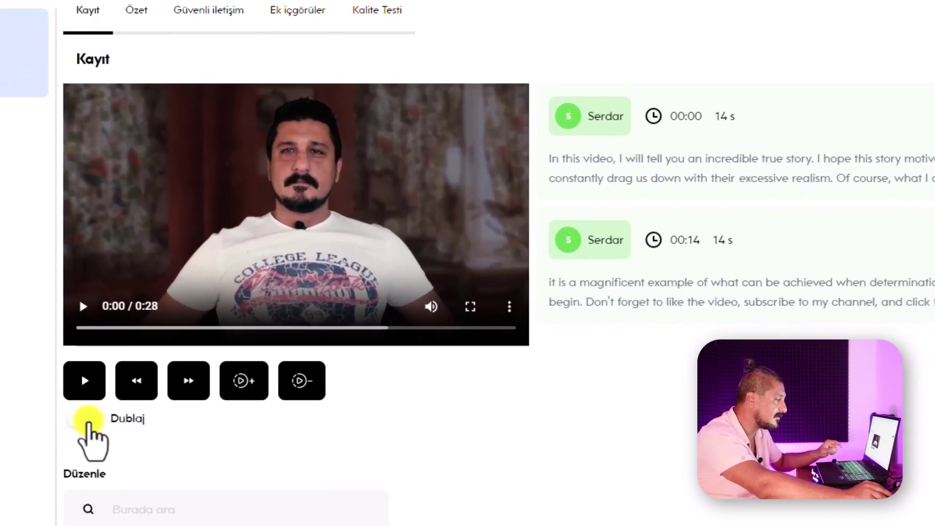
click(81, 417)
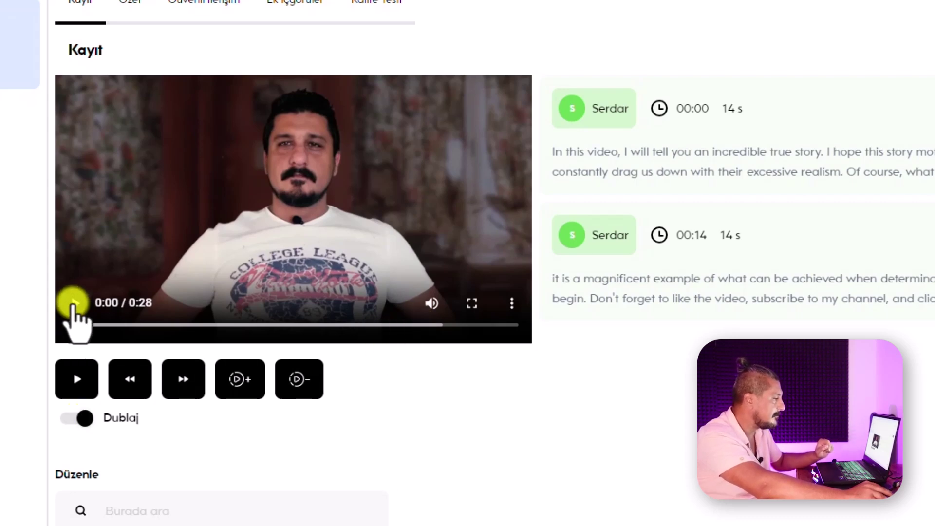
click(74, 303)
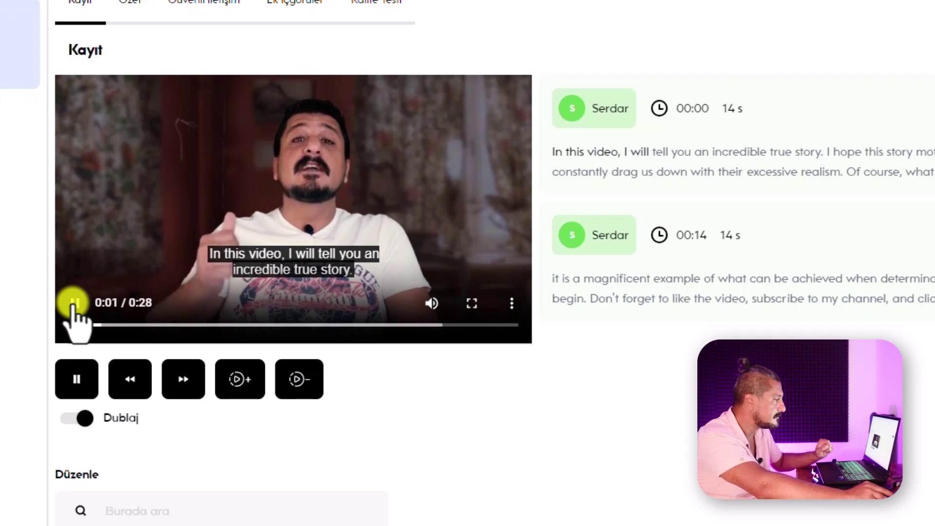
click(73, 303)
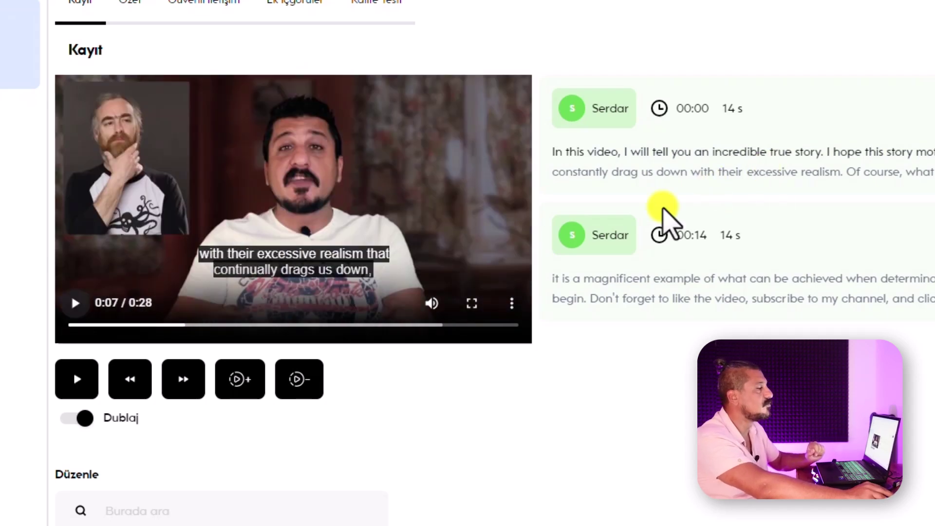
Mute the video player, play the English-dubbed video to its end and jump back through the 00:14 transcript segment
click(433, 301)
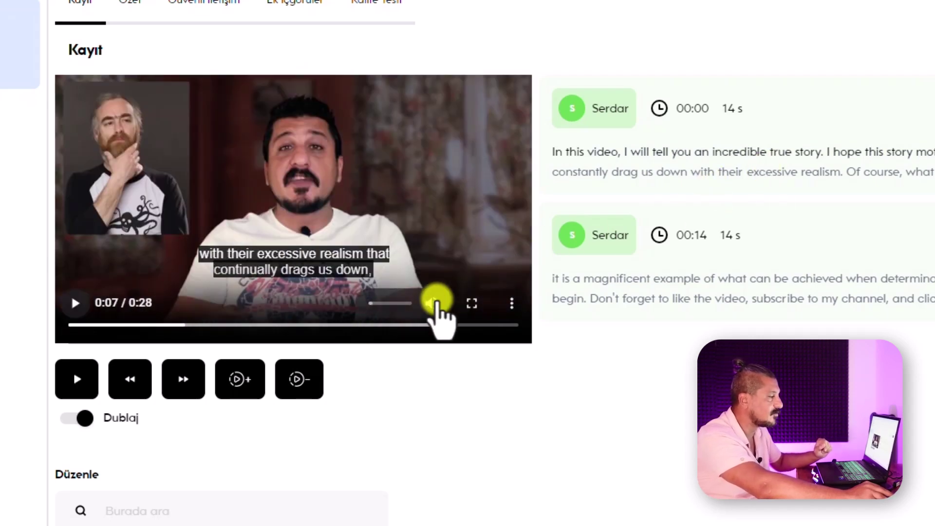
click(432, 303)
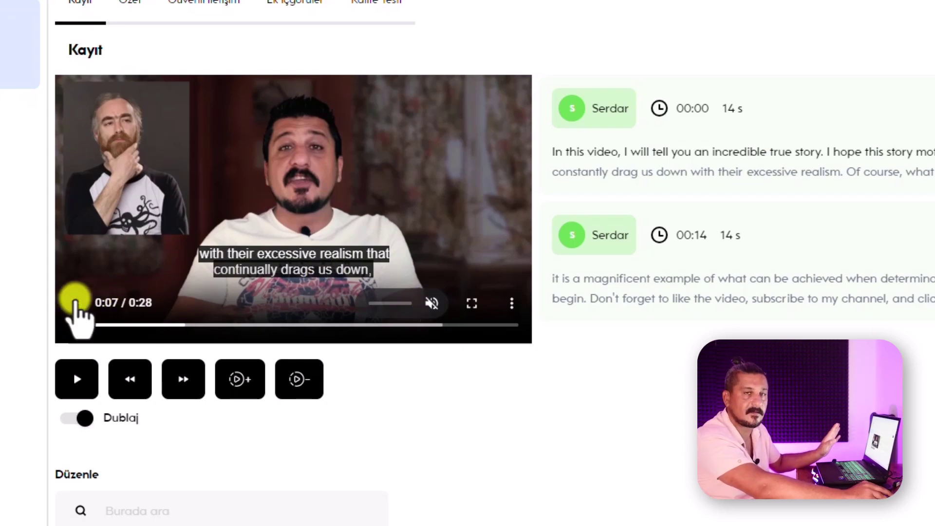
double_click(73, 303)
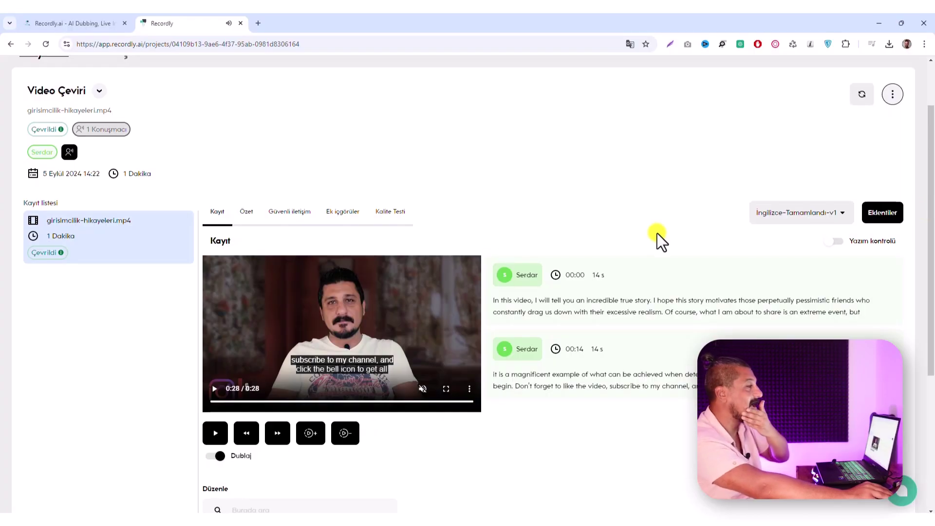
click(635, 378)
Download the English translation as an SRT file and open it in Not Defteri just this once
click(893, 94)
mouse_move(895, 137)
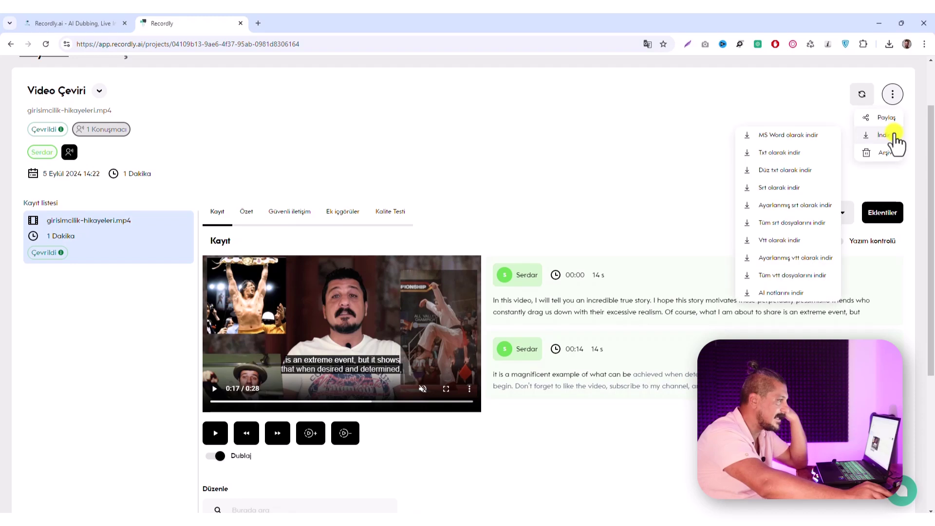
click(791, 186)
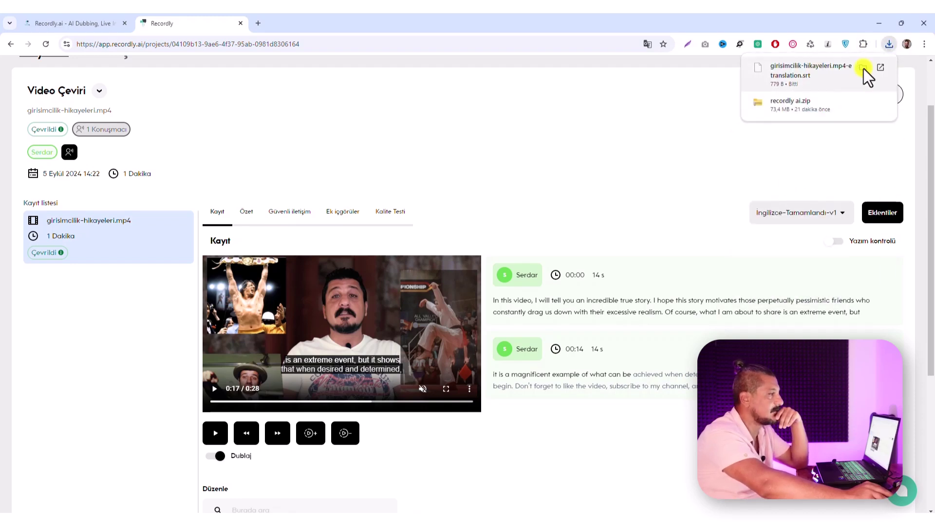
click(826, 70)
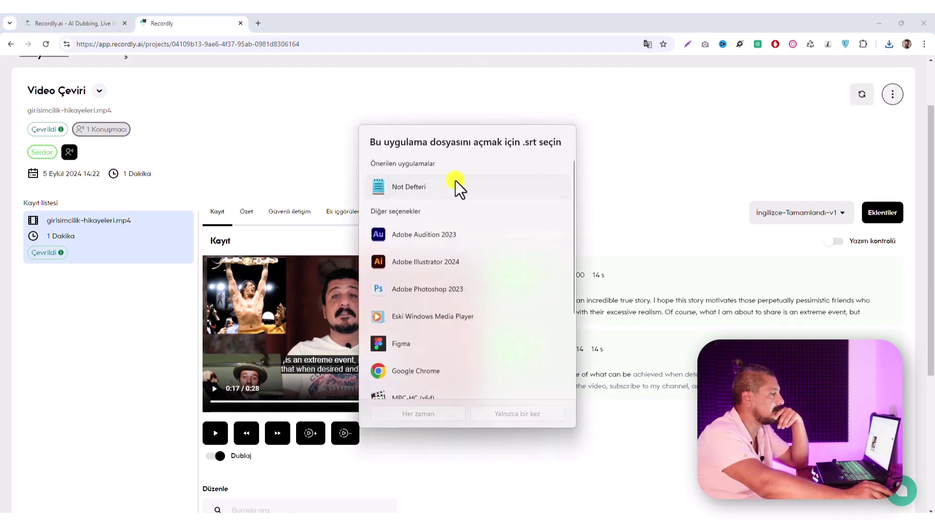
click(525, 414)
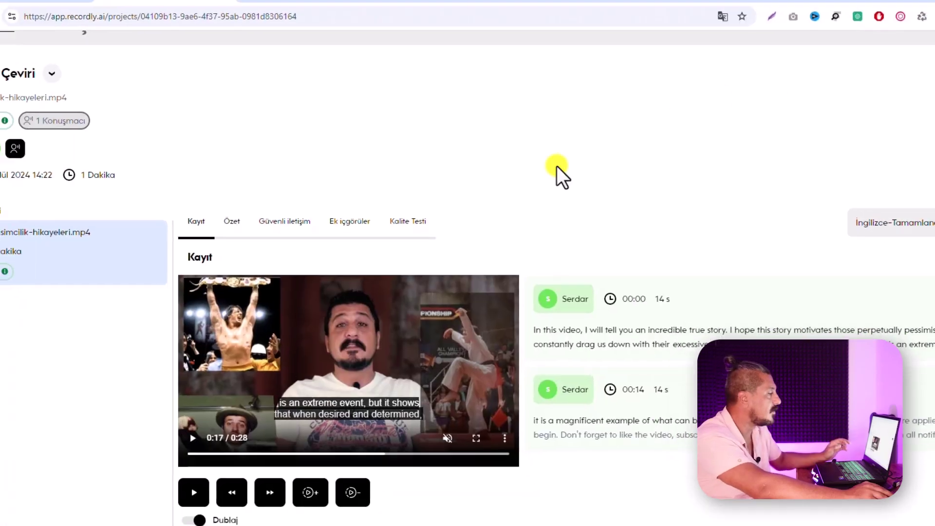
Switch the recording to its Fransızca-Tamamlandı-v1 translation
click(801, 213)
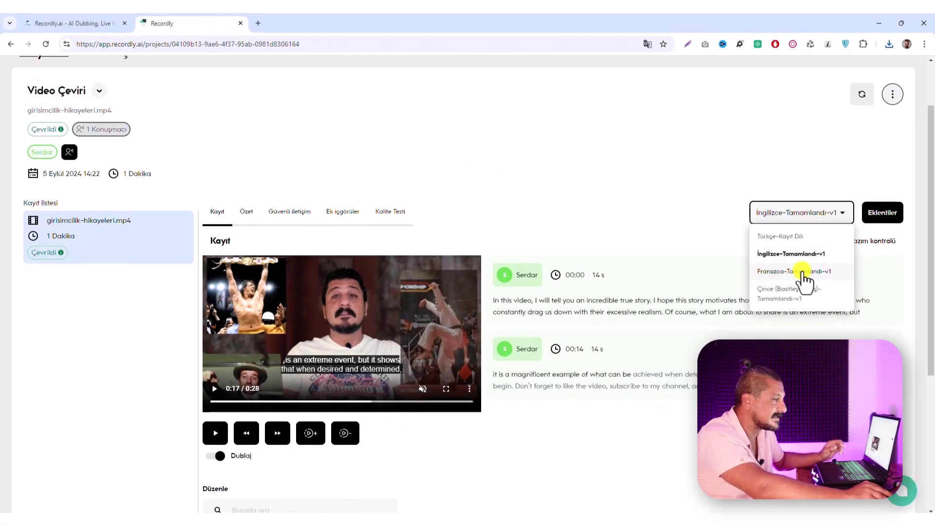
click(803, 272)
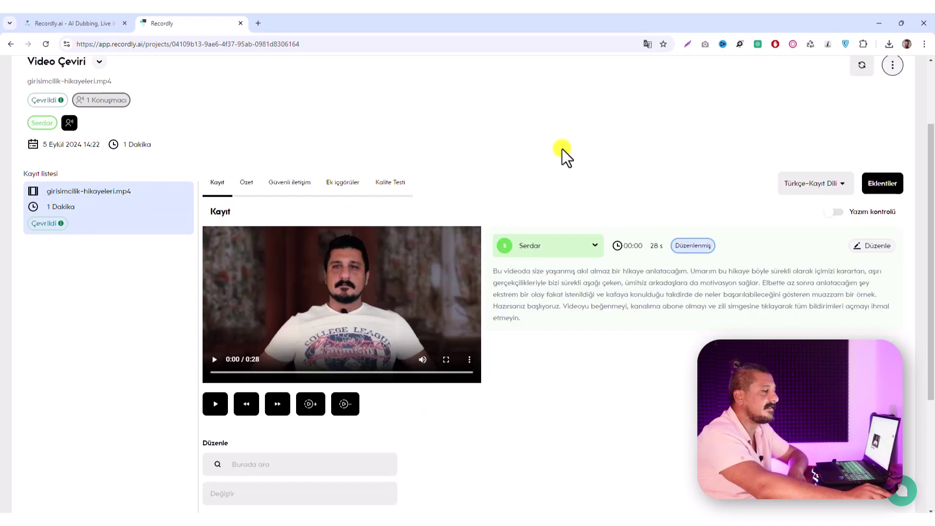
scroll(561, 155, down, 3)
scroll(562, 165, up, 2)
click(469, 314)
scroll(869, 207, up, 1)
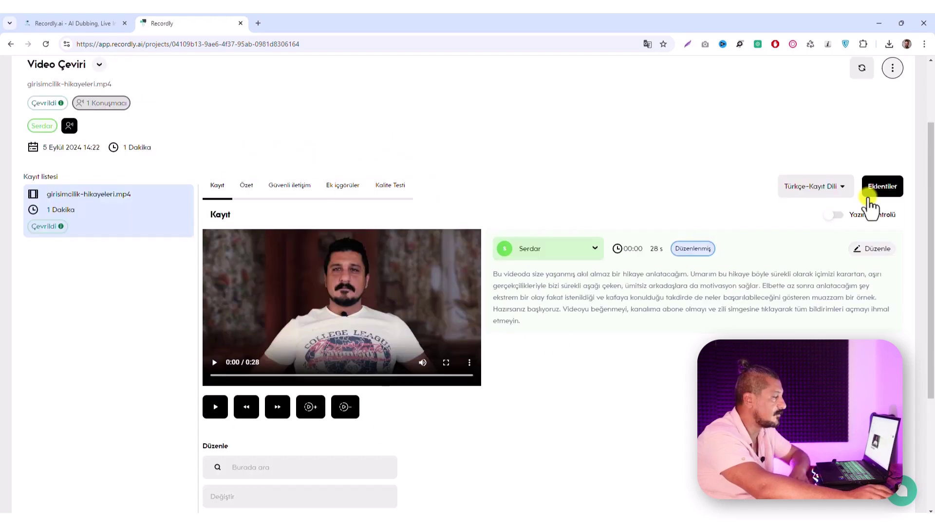
Read through the recording's AI-generated Özet, from the main topic down to Kritik konular
scroll(774, 334, up, 1)
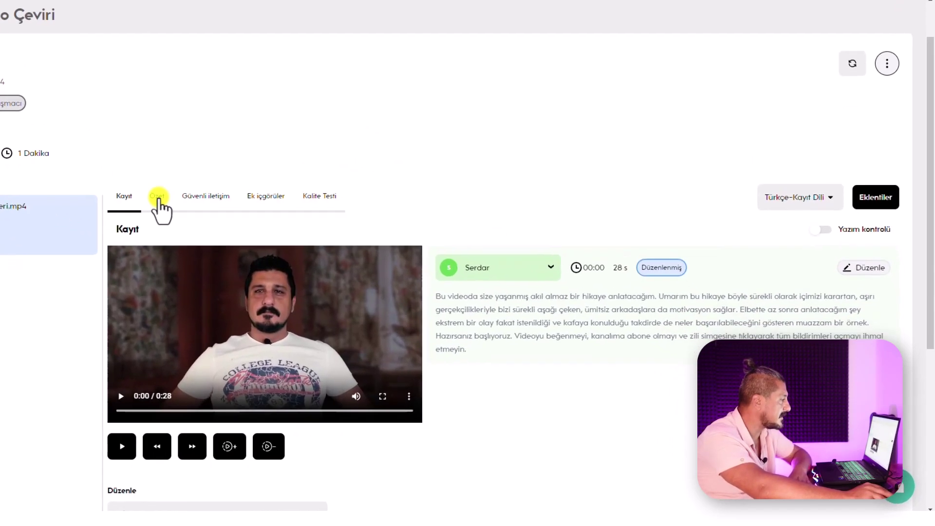
click(246, 234)
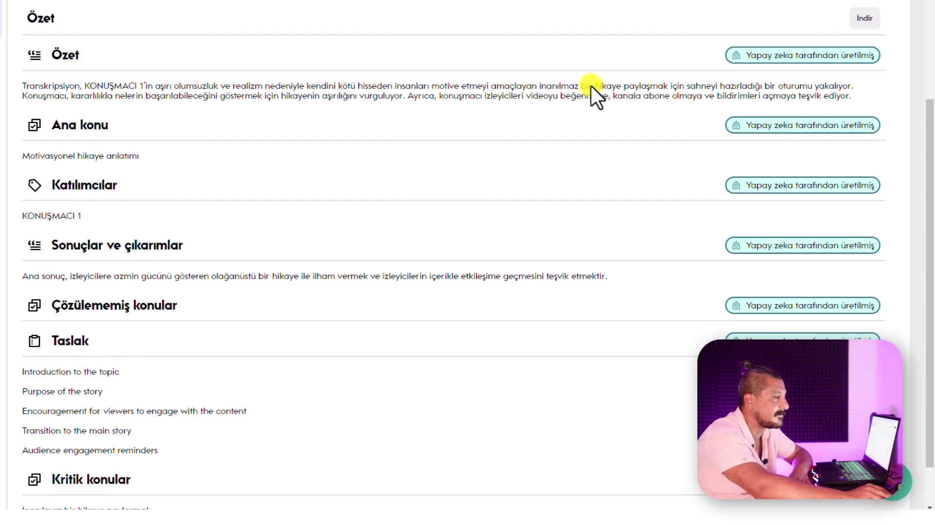
scroll(125, 317, down, 1)
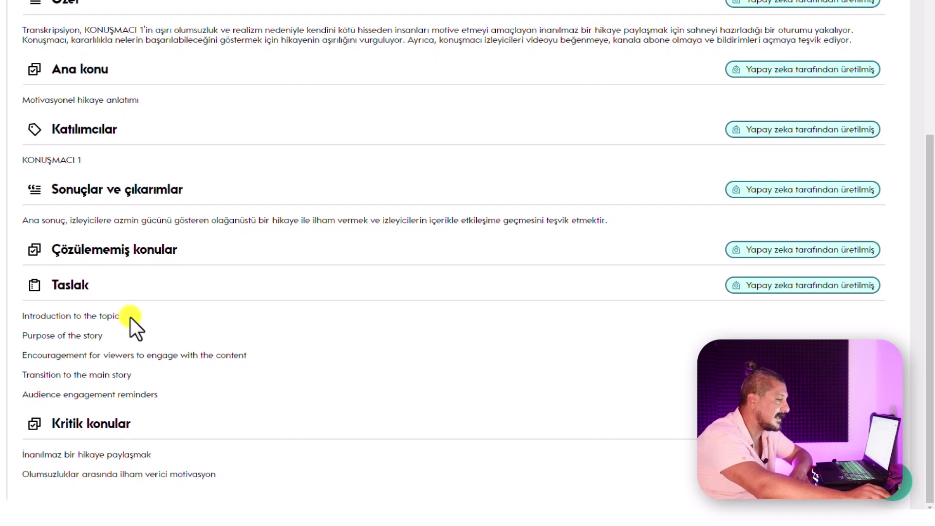
scroll(131, 318, up, 5)
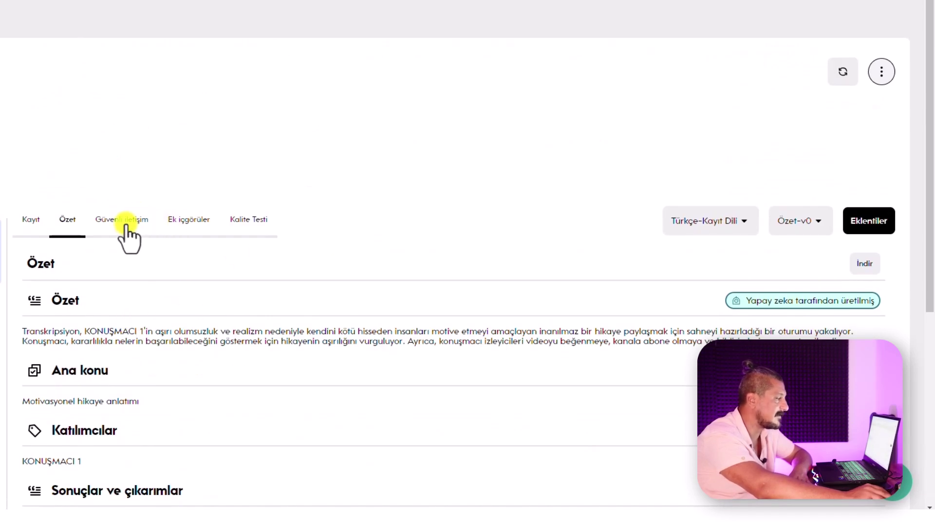
Examine the recording's Güvenli iletişim section and its Kalite Testi evaluation
drag(126, 220, 172, 254)
click(119, 220)
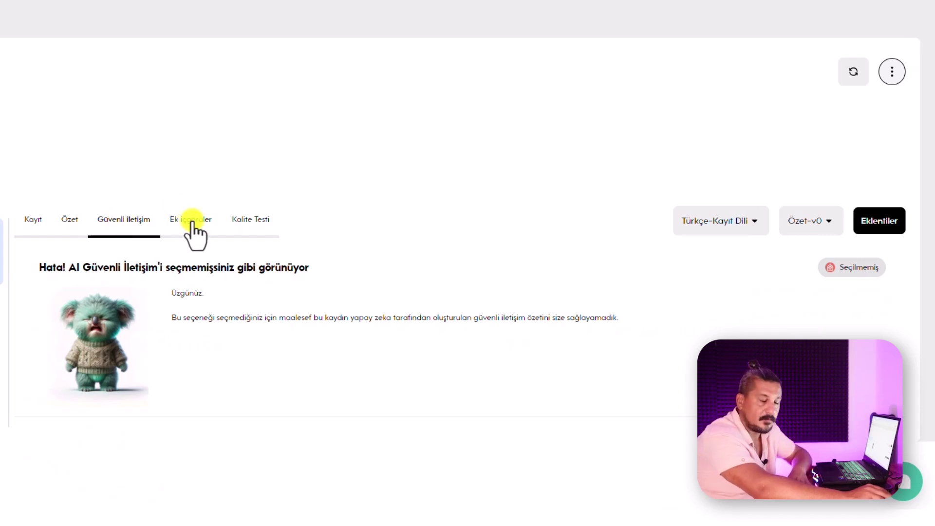
click(253, 220)
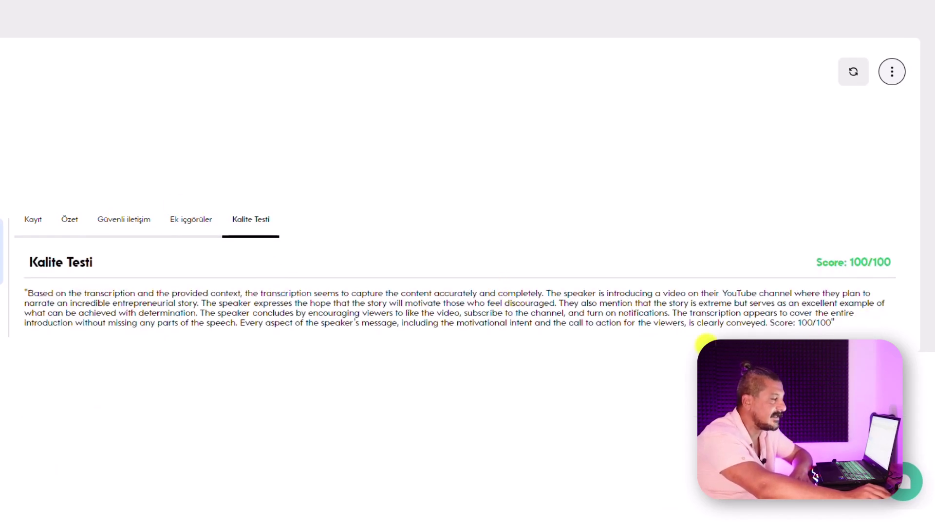
Translate the page into Turkish with the browser and return to the Kayıtlar list
right_click(684, 363)
click(761, 274)
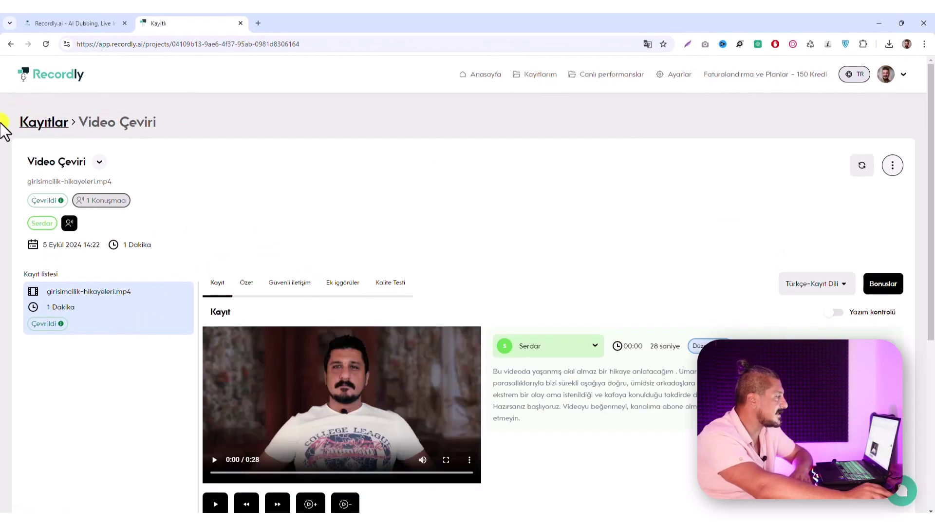
click(32, 121)
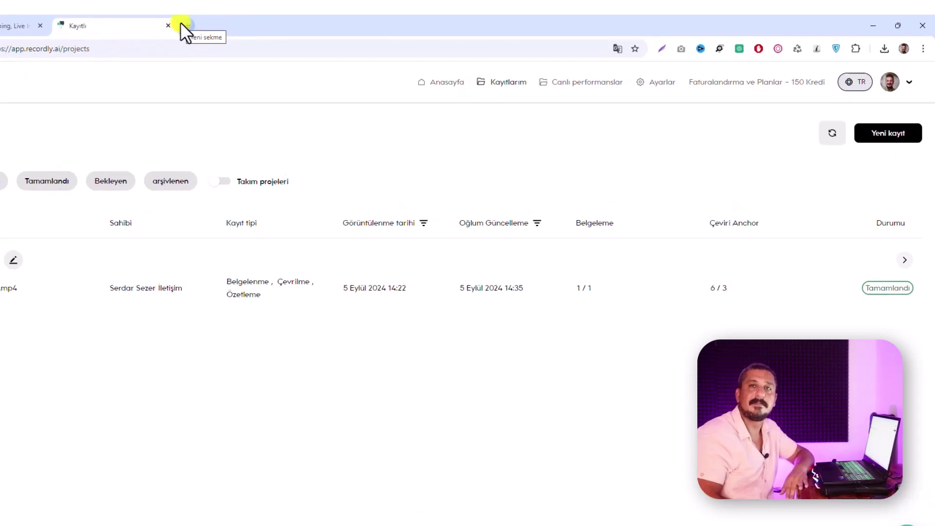
Create a new live event under Canlı performanslar and name it "SEO Toplantısı"
click(587, 82)
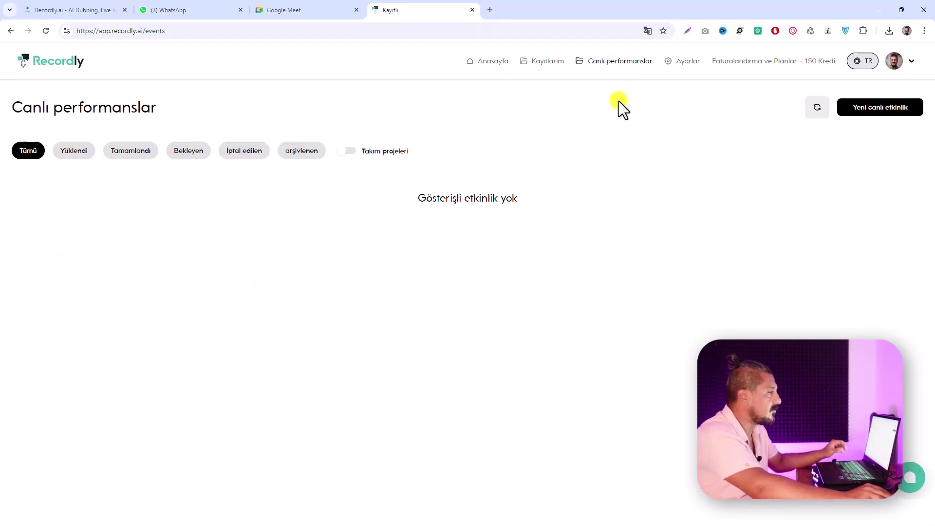
click(883, 110)
click(370, 110)
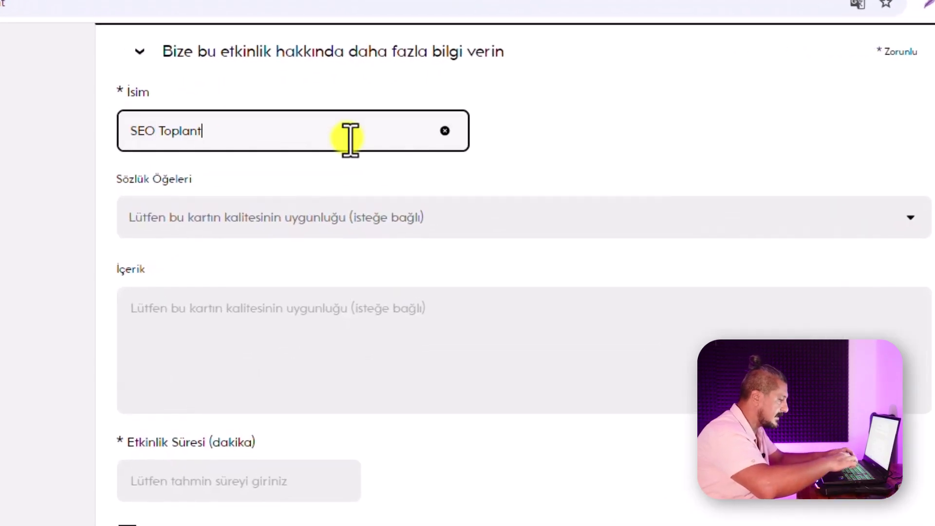
Enter "Bir web sitenin seo çalışması ile ilgili toplantı." as the event's İçerik and enable Kalite Testi
click(327, 366)
text(Bir web sitenin seo çalılması ile ilgil)
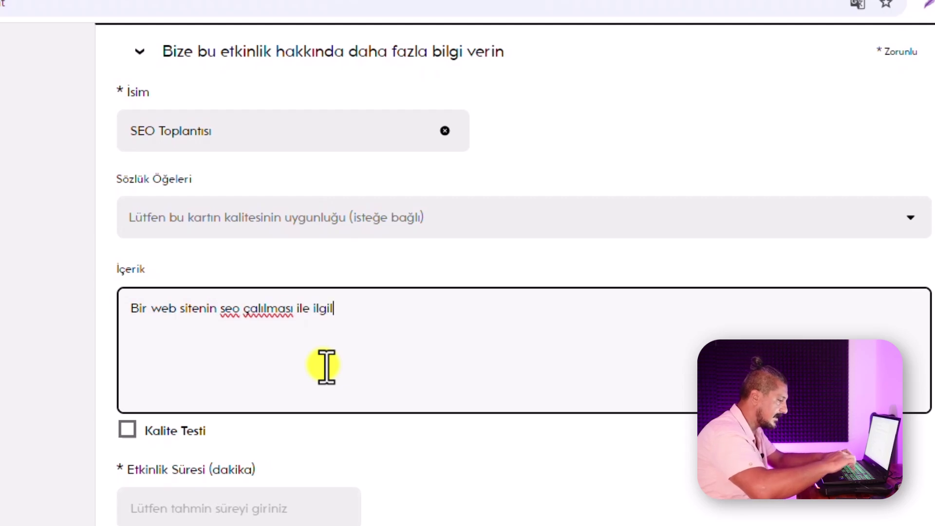
text(.)
key(Tab)
key(space)
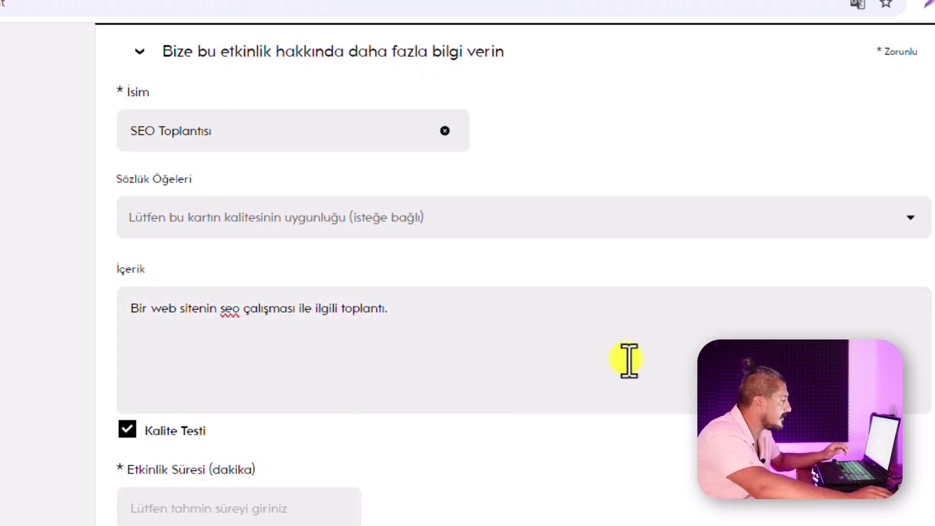
Set the event duration to 30 minutes and have the assistant leave after 10 minutes of silence
scroll(626, 359, down, 3)
click(236, 334)
text(30)
click(606, 304)
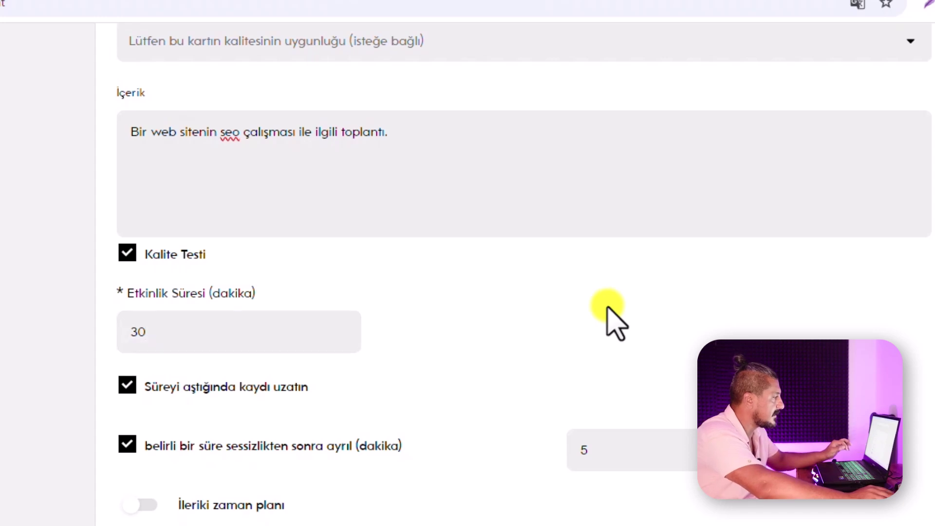
double_click(666, 452)
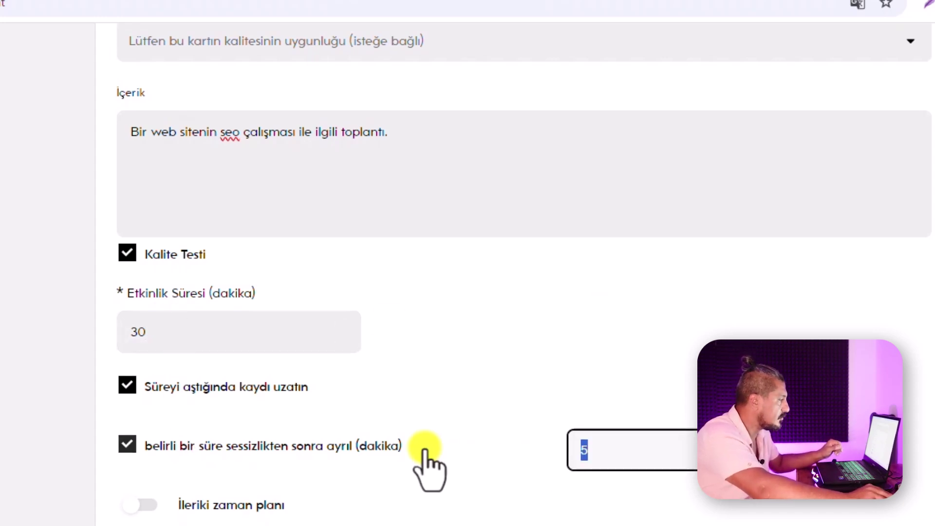
text(10)
Set the event's source language to Türkçe in the languages section
scroll(426, 468, down, 15)
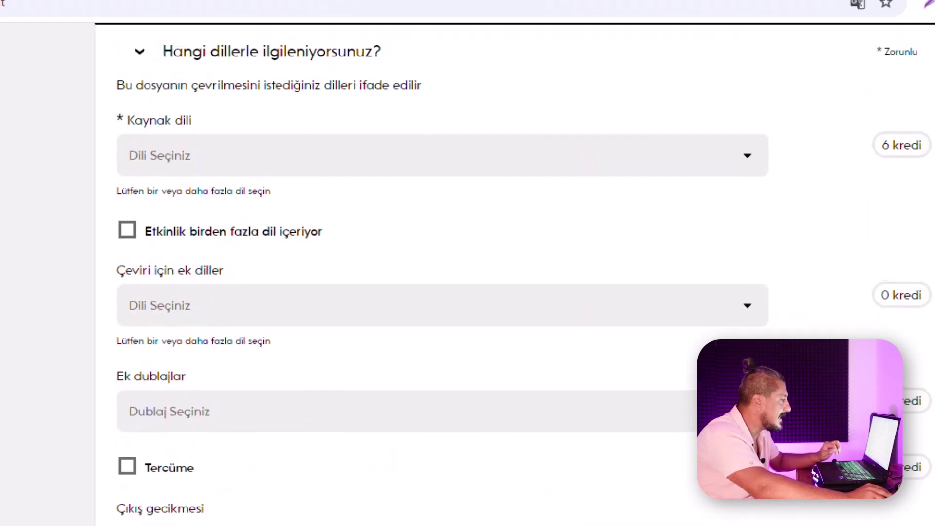
scroll(319, 328, up, 4)
click(320, 328)
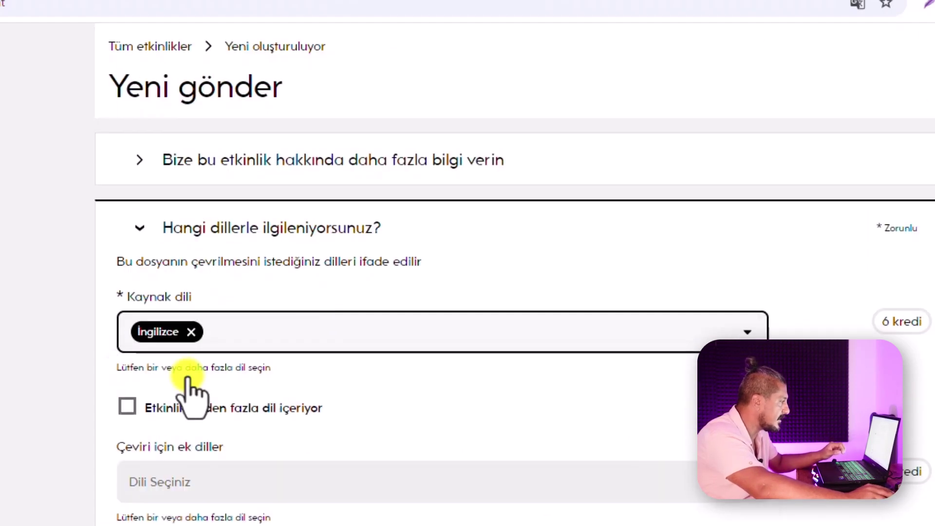
click(185, 377)
Add Almanca and İngilizce (ABD) as both translation languages and dubbings for the event, and turn the Tercüme option off
scroll(551, 392, down, 2)
click(551, 392)
click(225, 499)
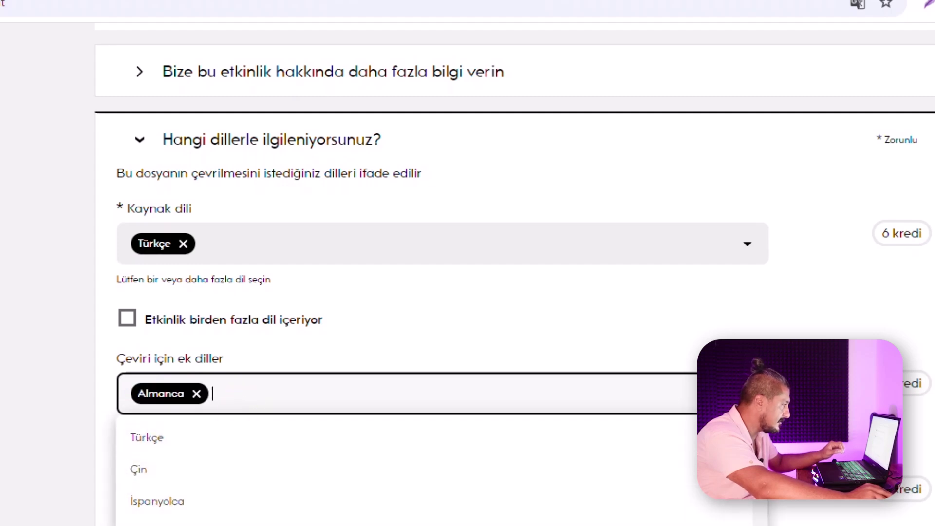
click(318, 524)
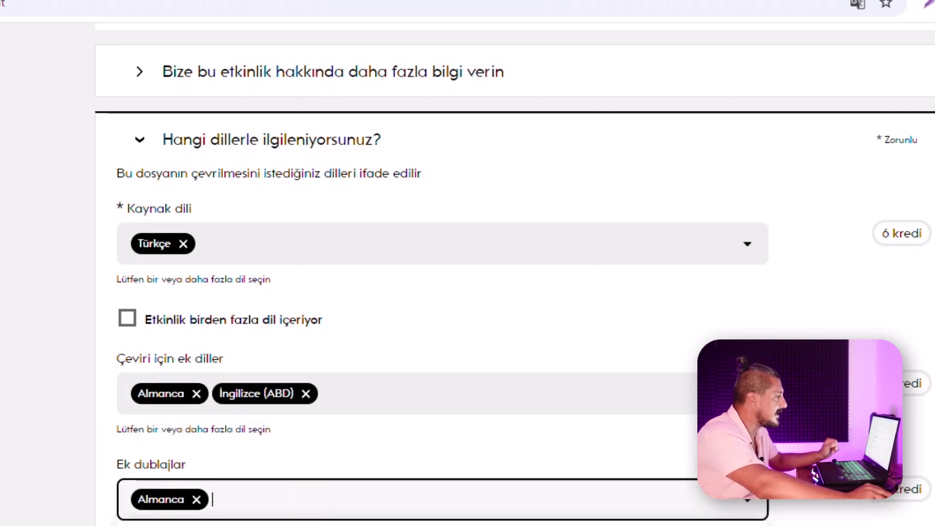
scroll(136, 390, down, 4)
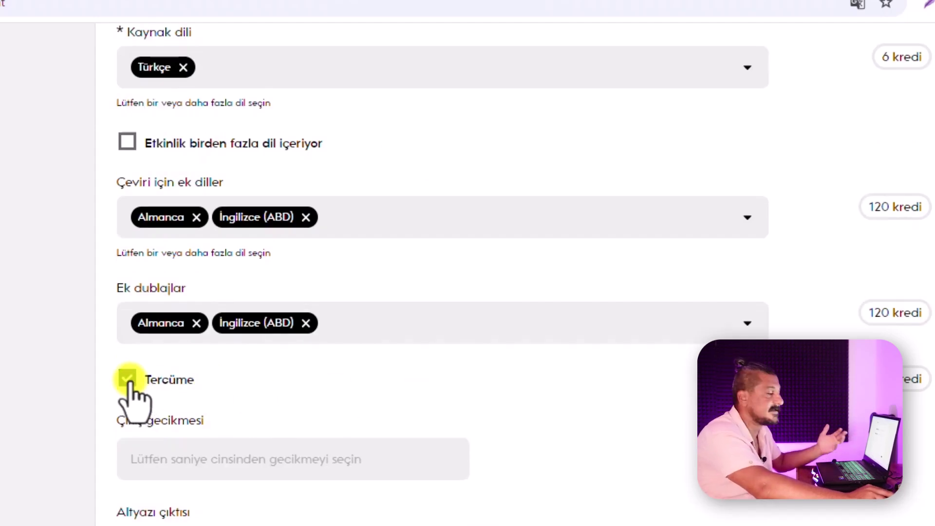
click(127, 379)
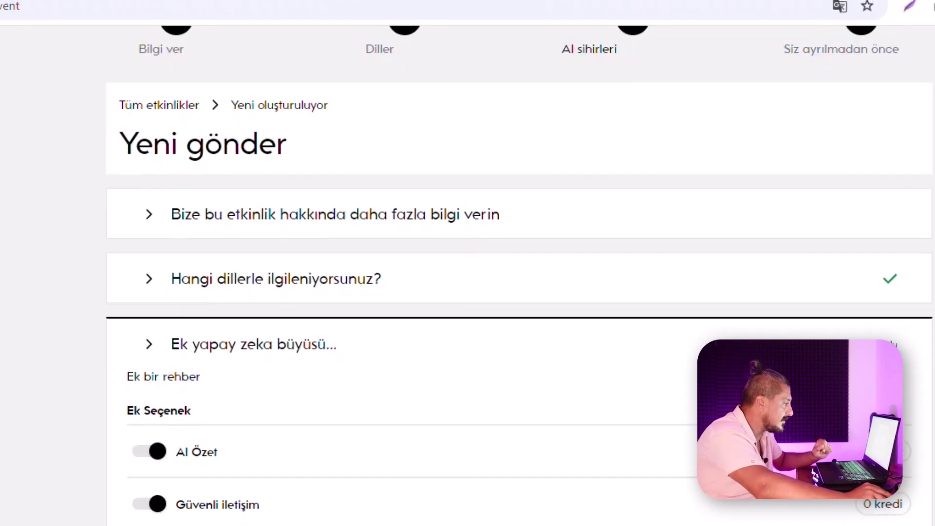
Enable Özelleştirilmiş İçgörüler among the AI extras and choose Genel as the insight
click(263, 428)
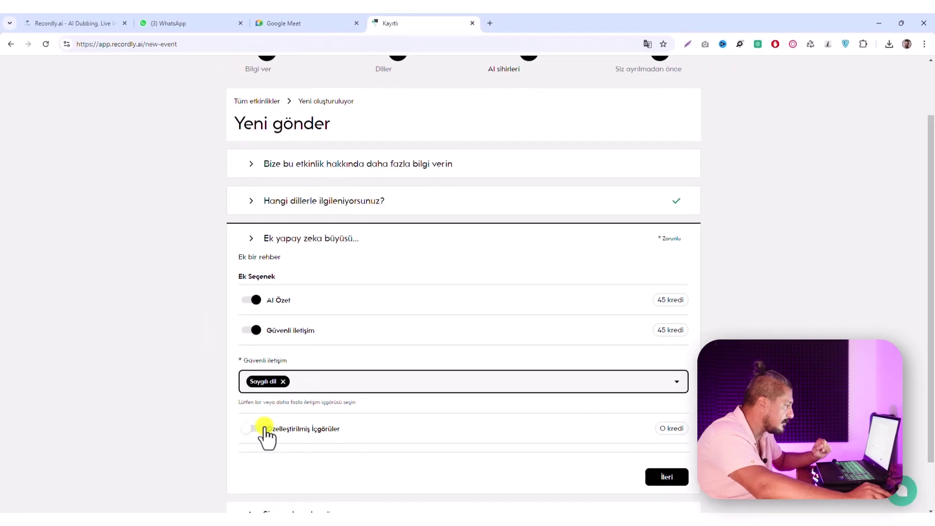
scroll(305, 381, down, 3)
click(305, 361)
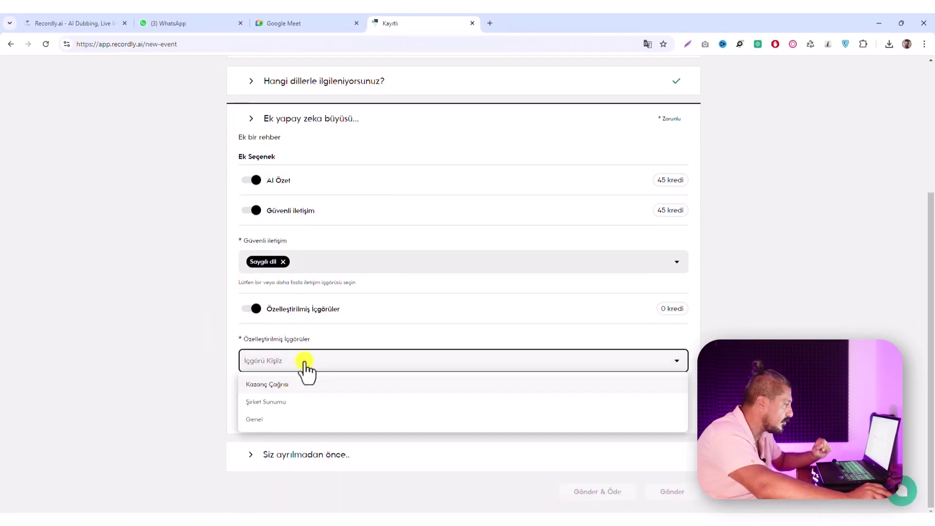
click(302, 419)
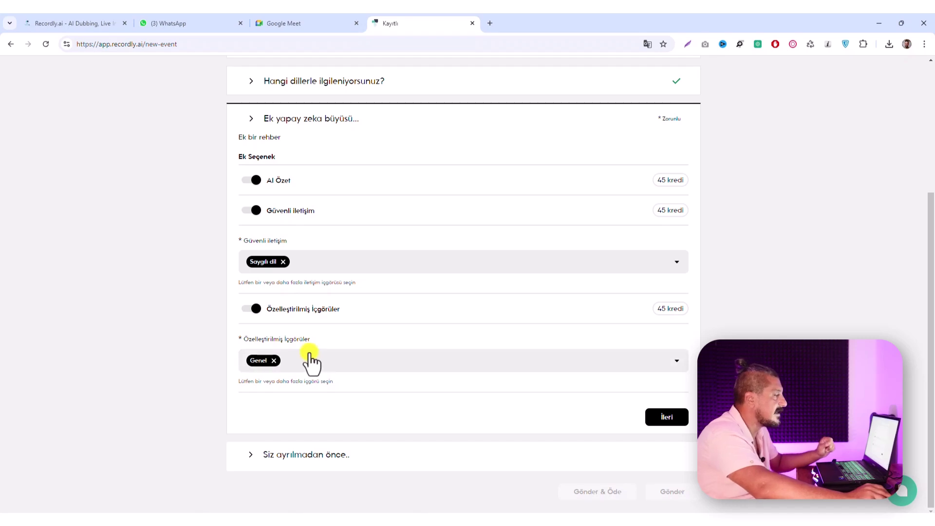
Have the event recorded with Google Meet and supply the link copied from the Google Meet call
scroll(254, 462, up, 8)
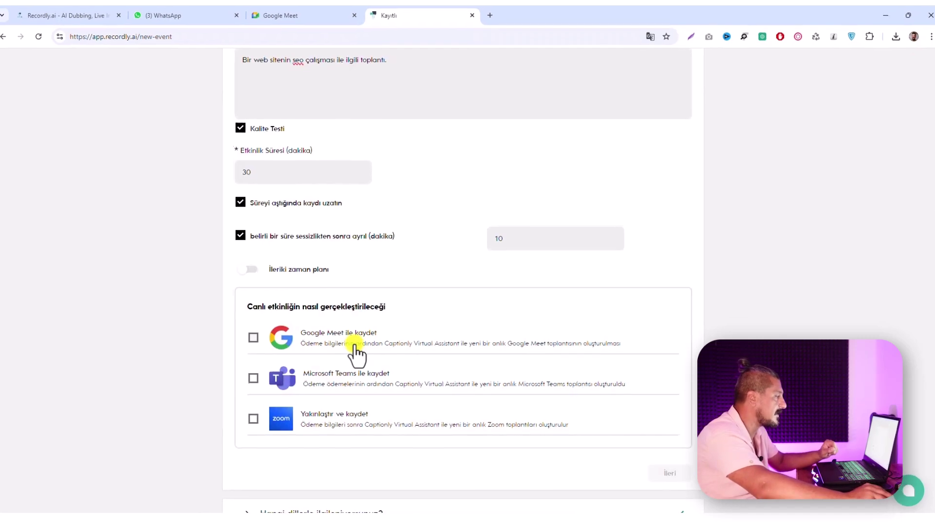
click(350, 333)
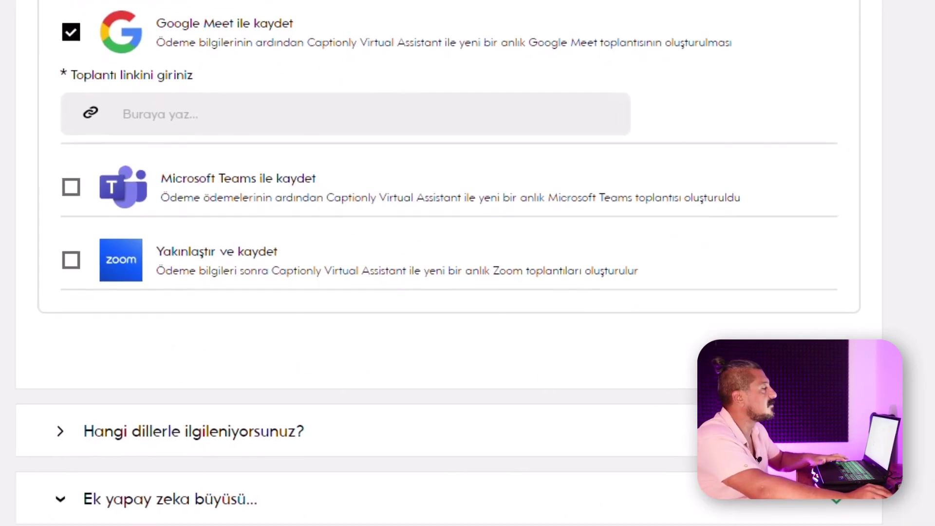
click(313, 21)
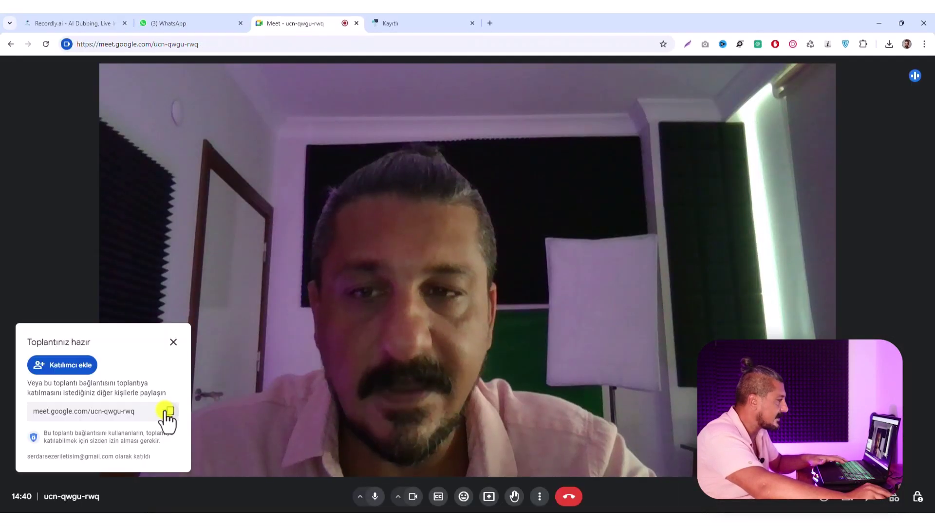
click(168, 412)
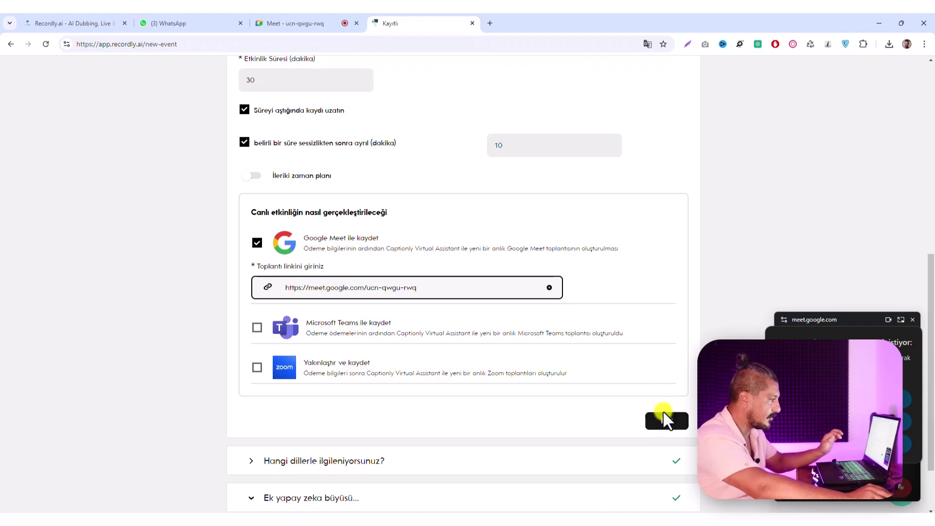
Complete the event information, submit the live event without paying, and switch to the Google Meet call
click(663, 421)
scroll(722, 323, down, 2)
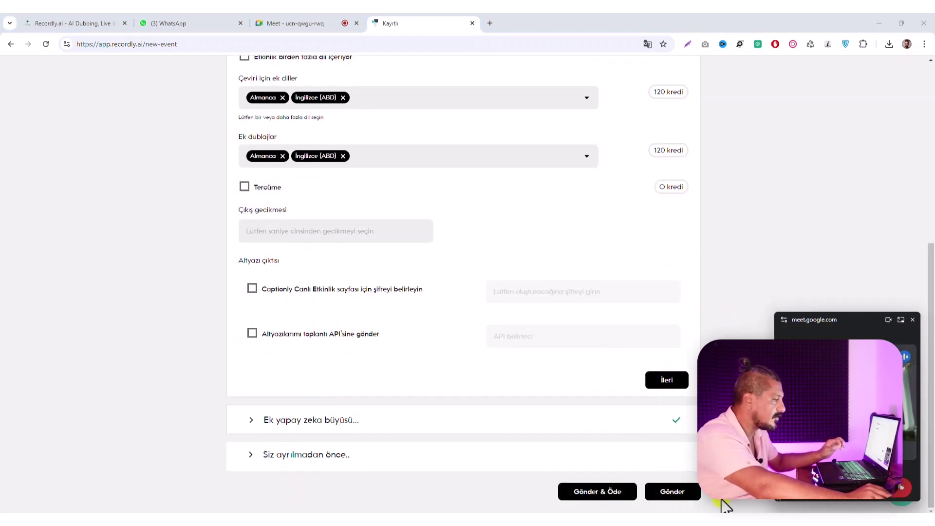
click(672, 491)
click(307, 23)
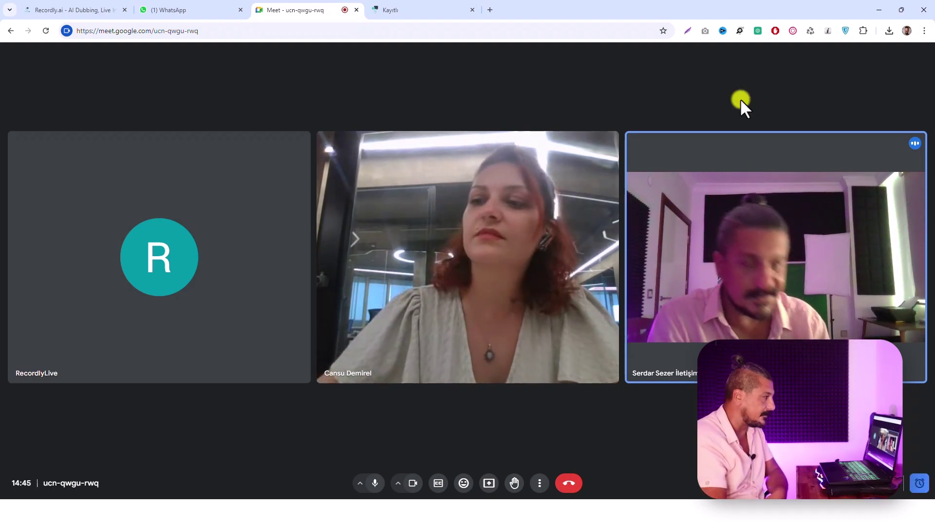
mouse_move(772, 160)
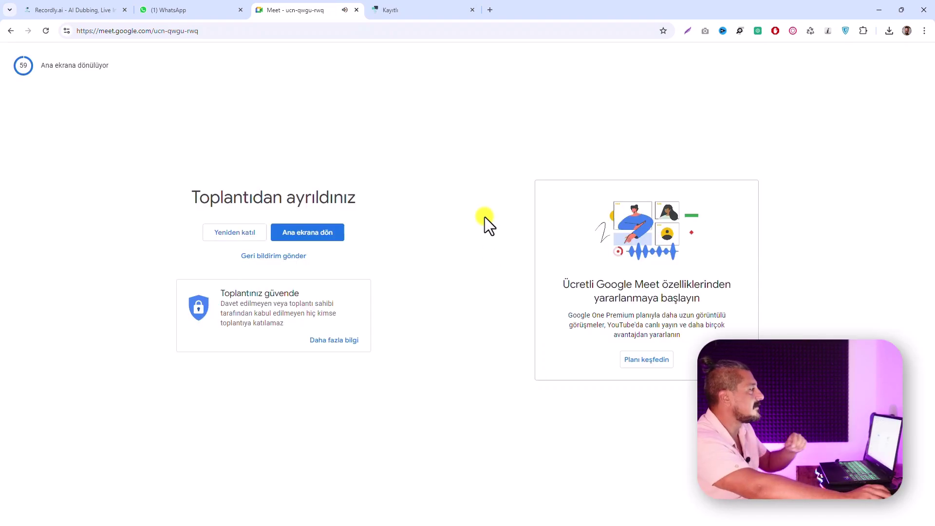
Return to Recordly, open the SEO Toplantısı event and stop it, confirming the stop
click(425, 8)
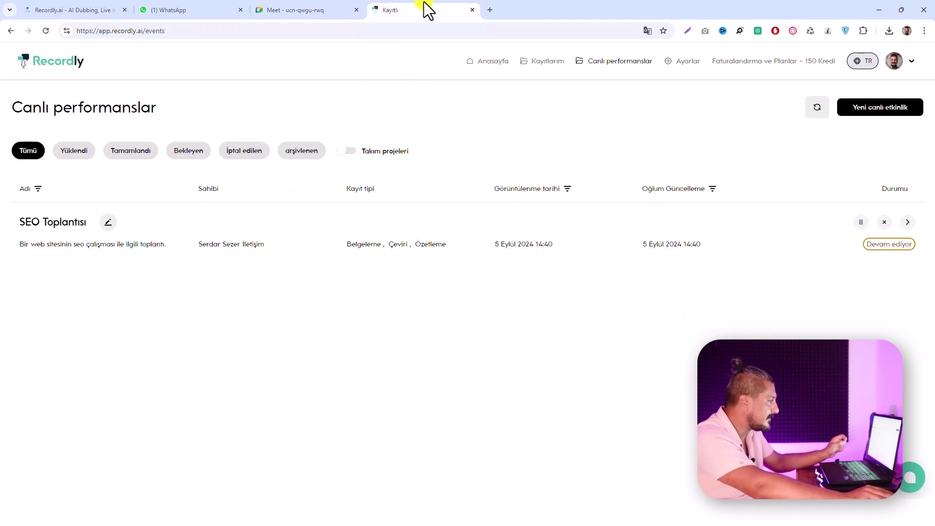
click(560, 222)
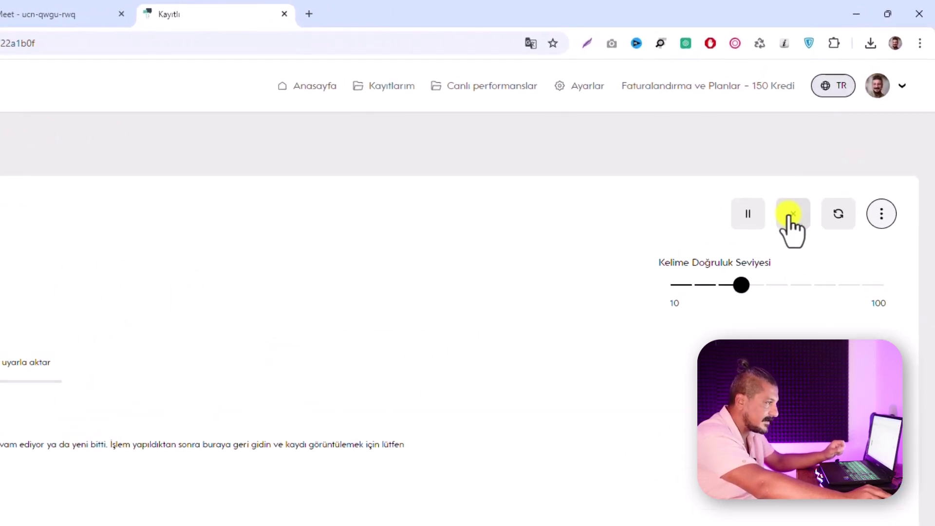
click(791, 217)
click(409, 429)
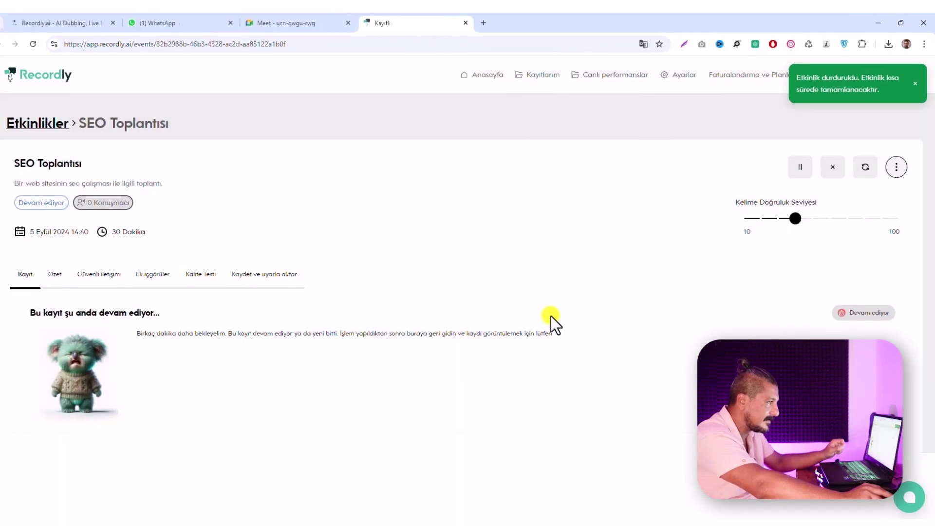
Look through the event's Canlı etkinlik kaydı in Türkçe and check which transcript languages it offers
click(192, 277)
click(266, 292)
scroll(426, 260, down, 2)
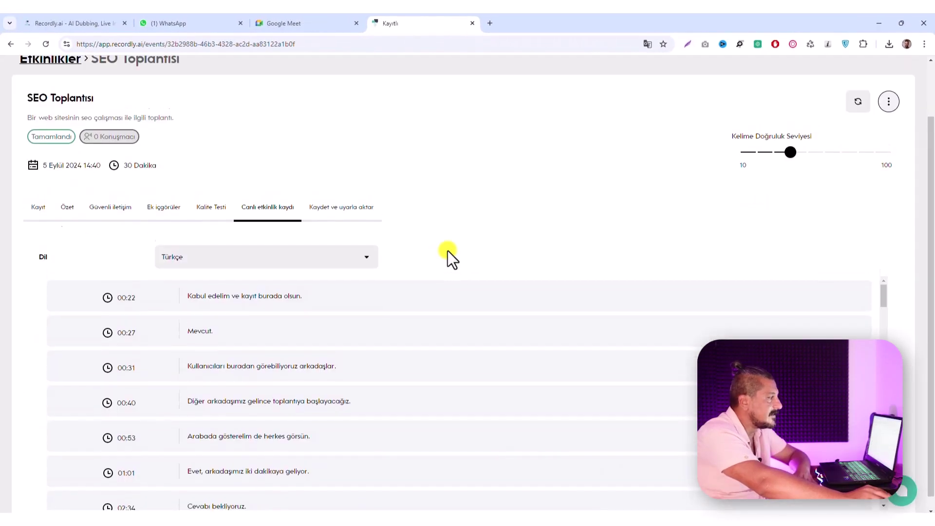
scroll(443, 256, up, 2)
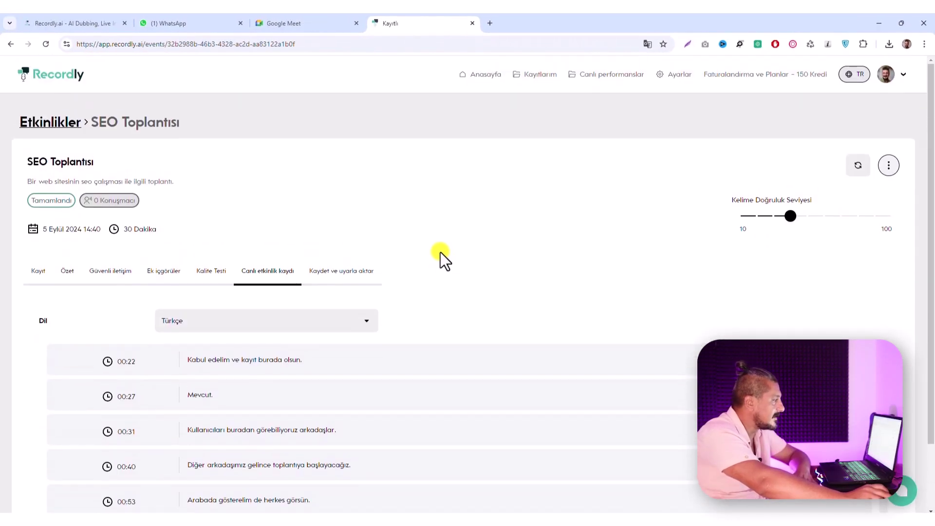
click(340, 322)
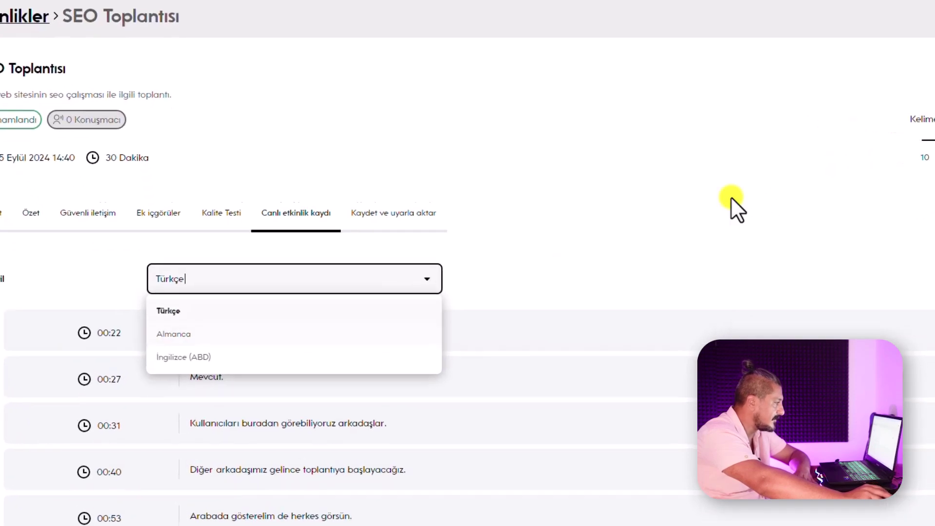
click(576, 265)
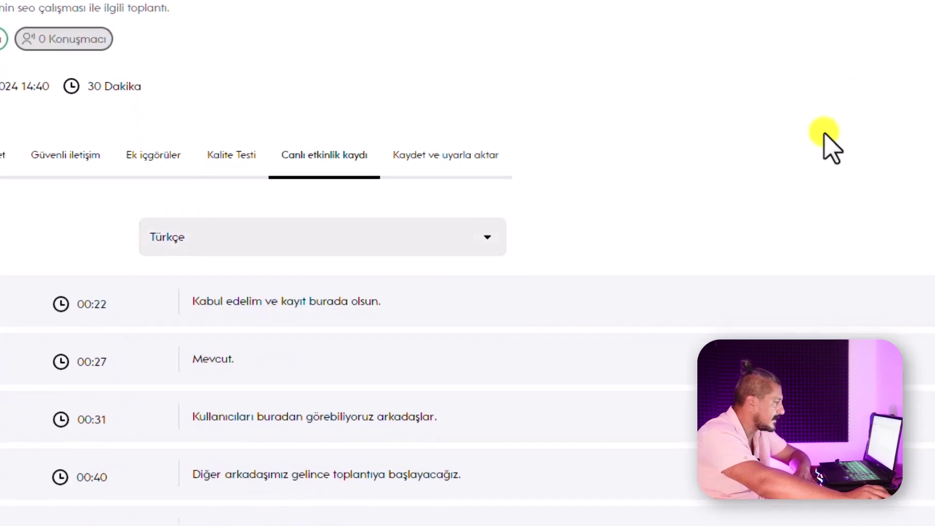
scroll(240, 202, down, 10)
scroll(576, 334, up, 8)
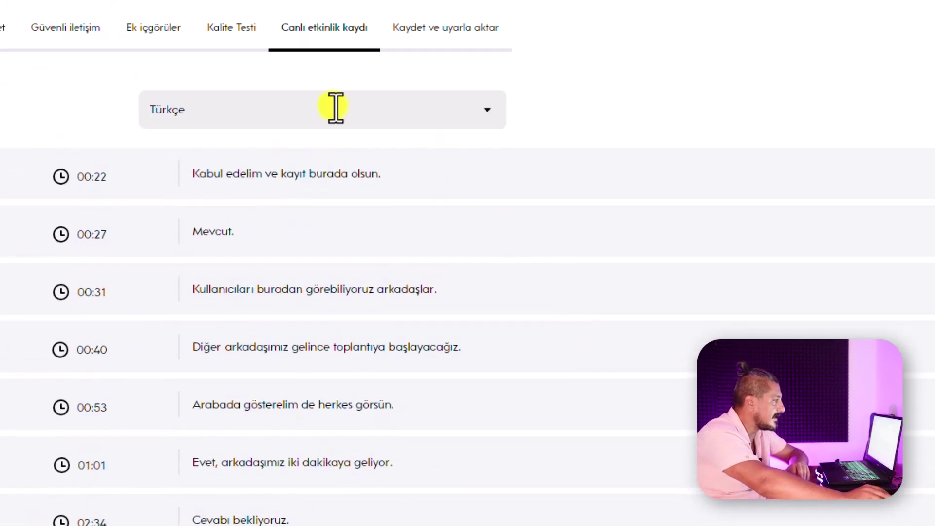
Read the live event transcript in its Almanca and İngilizce (ABD) versions
click(336, 107)
click(194, 16)
scroll(194, 19, down, 15)
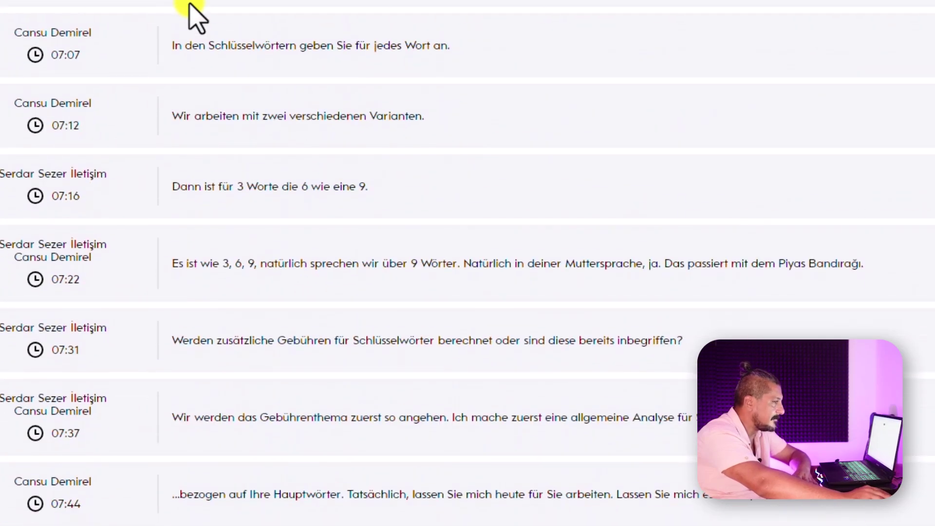
scroll(194, 15, down, 4)
scroll(183, 59, up, 1)
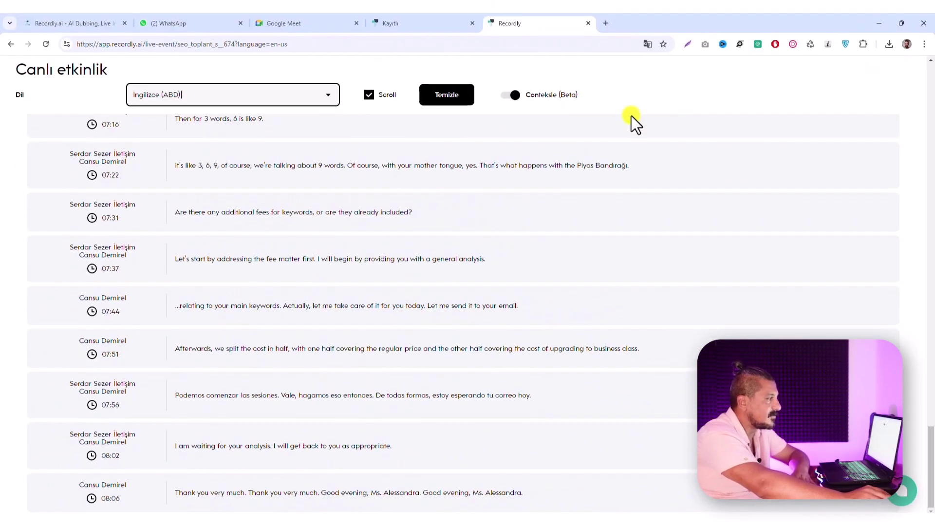
Close the live event page and open the Özet of the SEO Toplantısı event
key(ctrl+w)
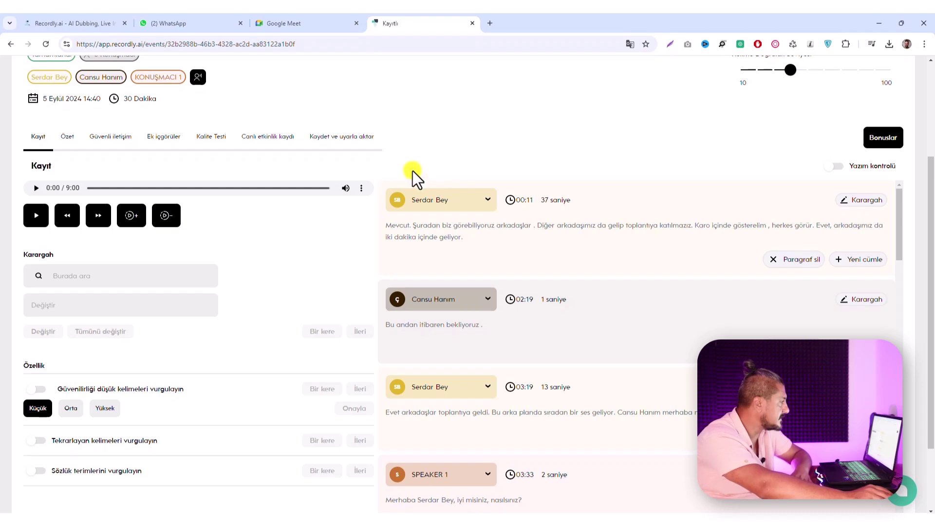
scroll(148, 286, up, 2)
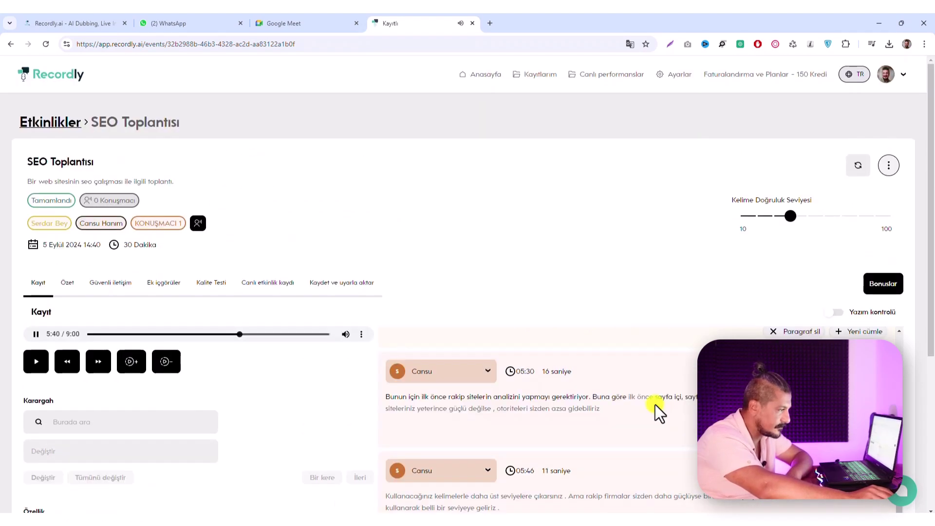
click(68, 283)
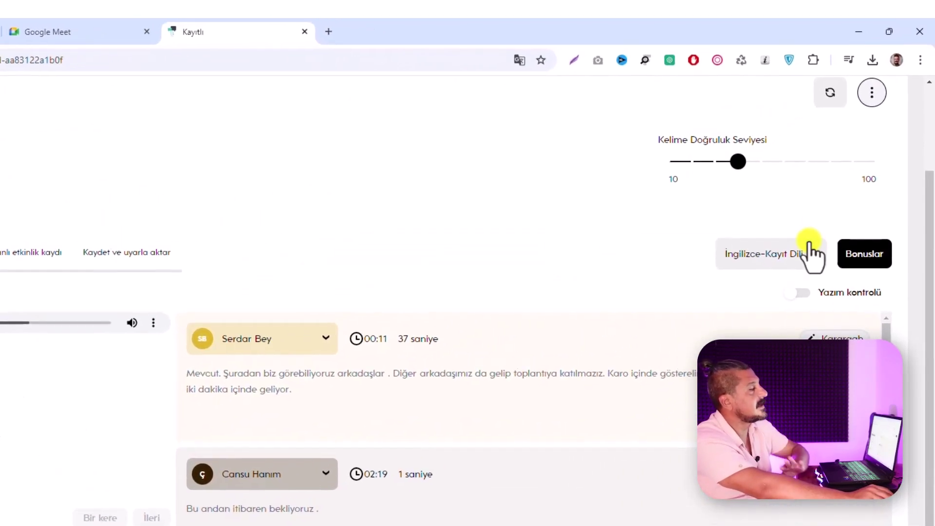
Switch the SEO Toplantısı recording to İngilizce (ABD)-Tamamlandı-v1, turn on Dublaj and mute the player
click(793, 253)
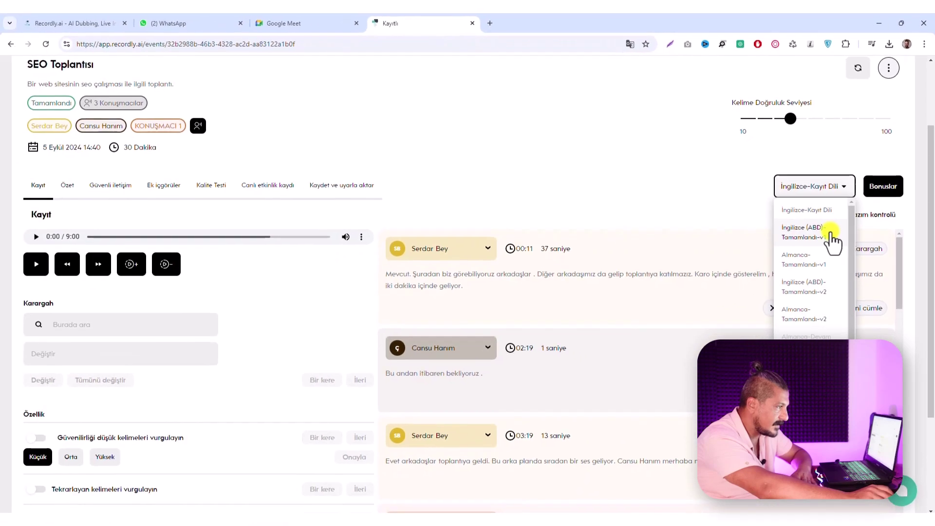
click(830, 234)
click(36, 291)
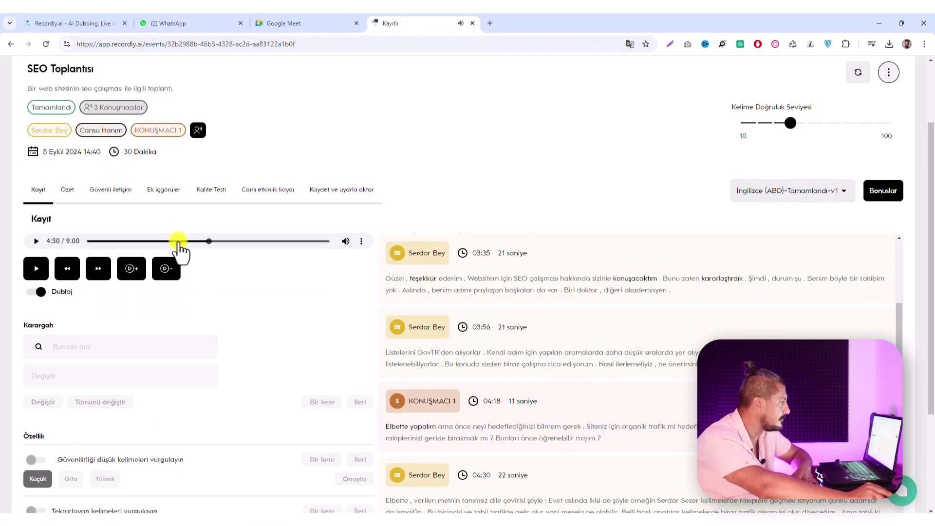
click(346, 241)
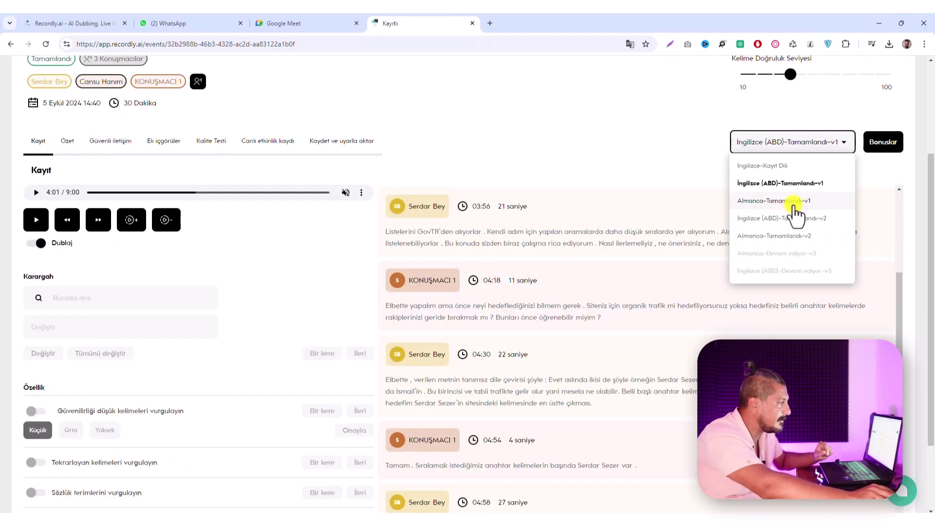
Switch the recording to Almanca-Tamamlandı-v1 and play its German dub with the player muted
click(794, 209)
click(36, 193)
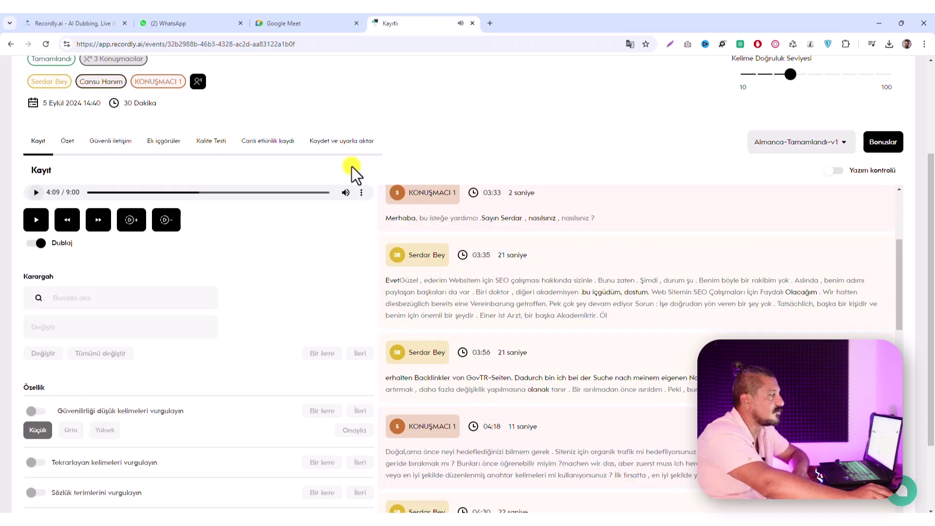
drag(341, 192, 305, 193)
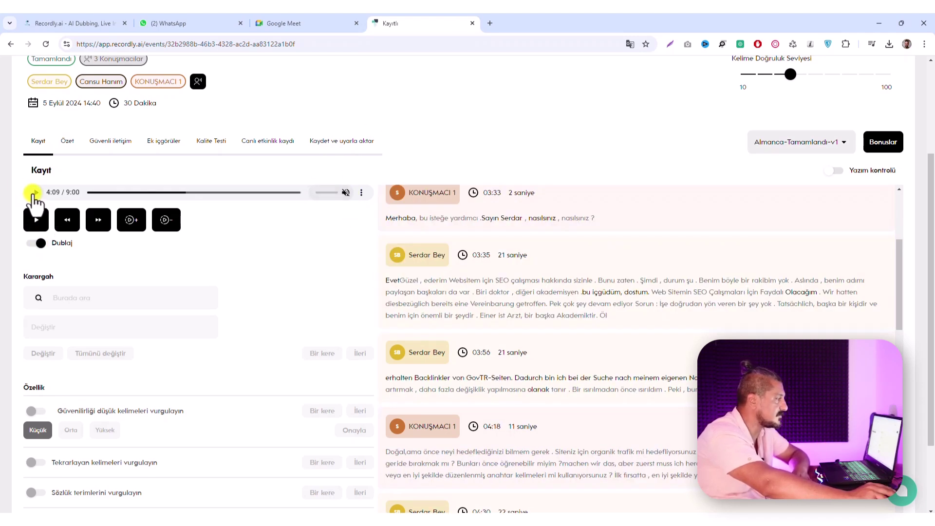
click(34, 193)
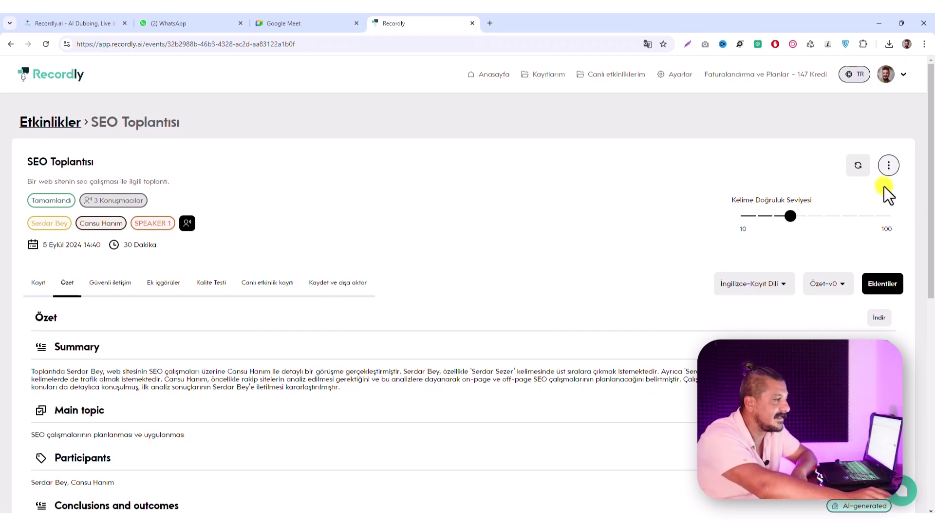
Download the AI document of the SEO Toplantısı event as a Word file
click(886, 167)
click(876, 206)
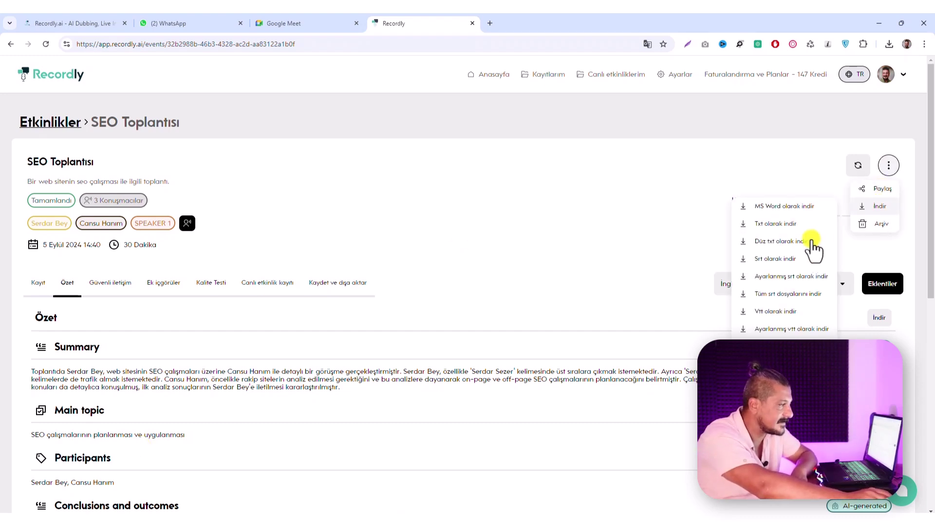
scroll(808, 229, down, 3)
click(789, 219)
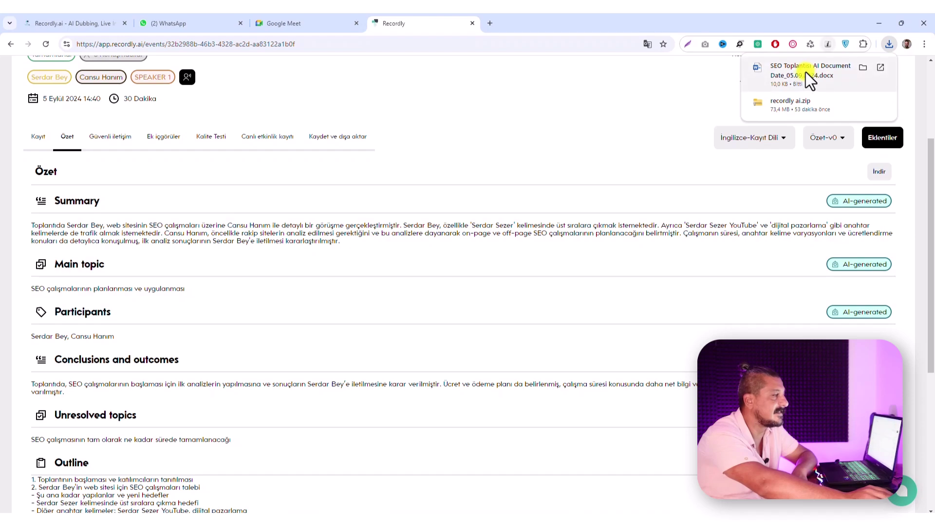
Open the downloaded AI document in Word, enable editing and look through its summaries and insights
click(805, 72)
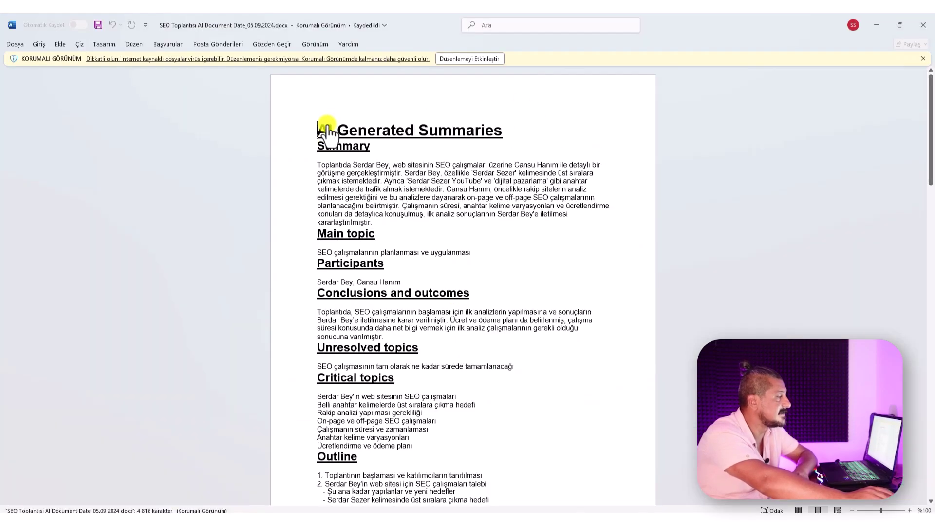
click(487, 54)
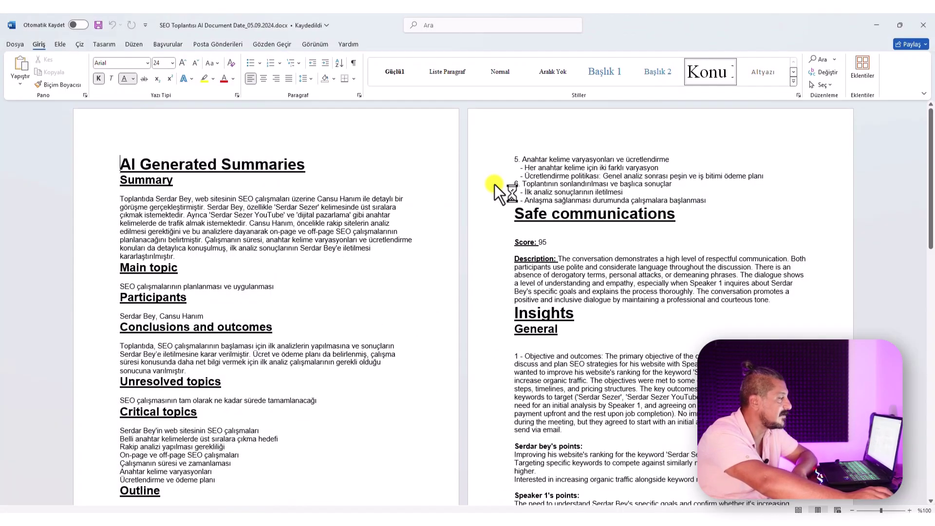
scroll(495, 188, down, 10)
scroll(474, 197, up, 10)
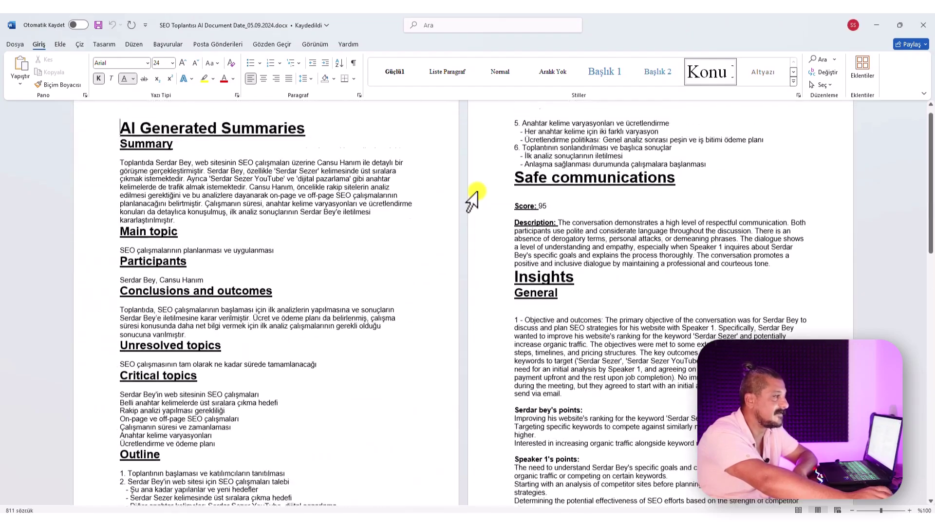
Return to Recordly in the browser and review the event's Güvenli iletişim and Ek içgörüler pages
key(alt+Tab)
click(110, 137)
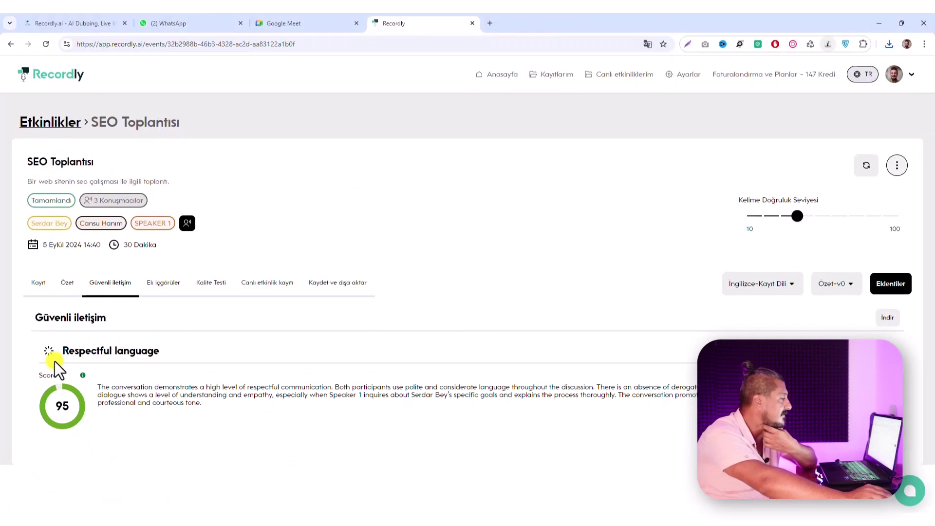
click(160, 286)
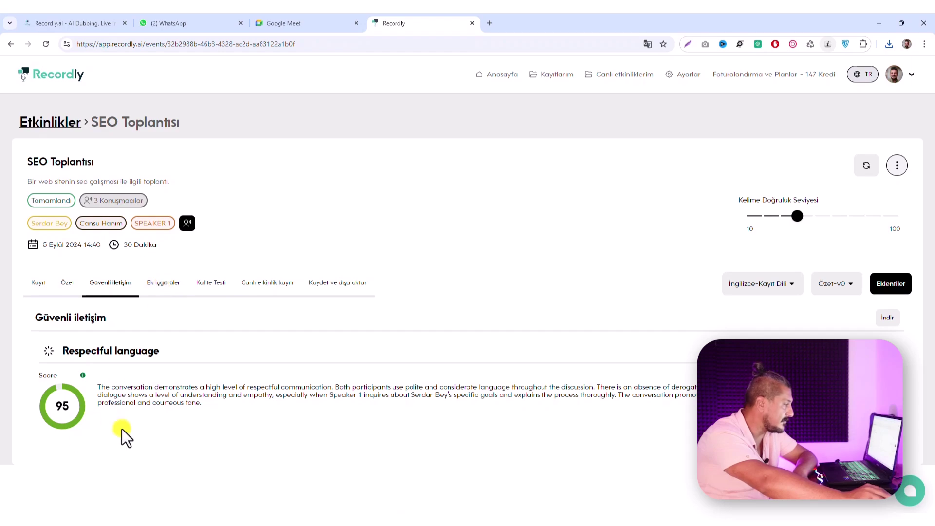
scroll(292, 258, down, 5)
scroll(297, 265, up, 3)
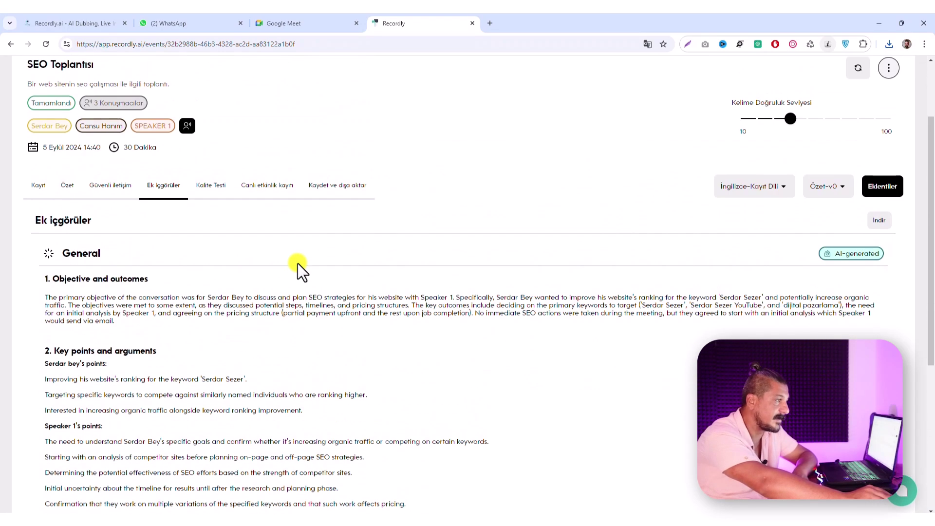
Read the Ek içgörüler in Turkish and open the event's Kaydet ve dışa aktar page
scroll(298, 267, down, 2)
click(810, 88)
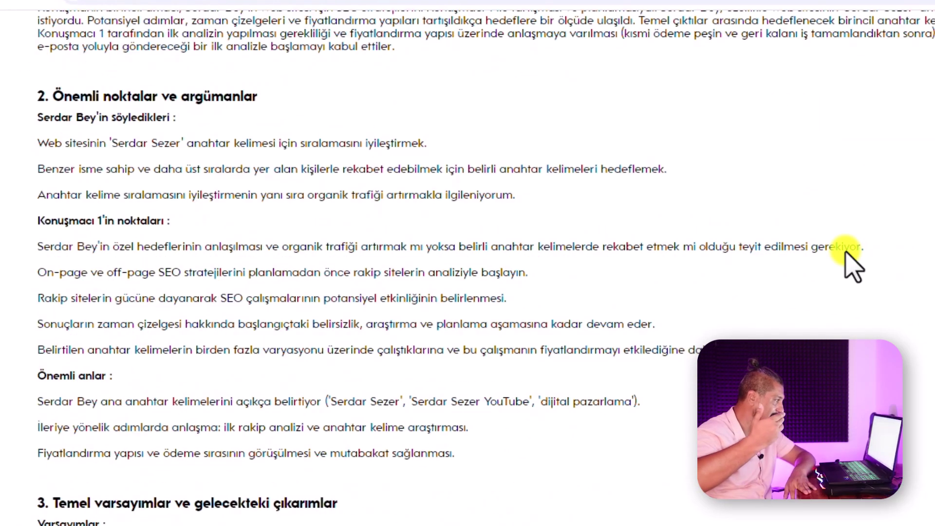
scroll(806, 314, down, 1)
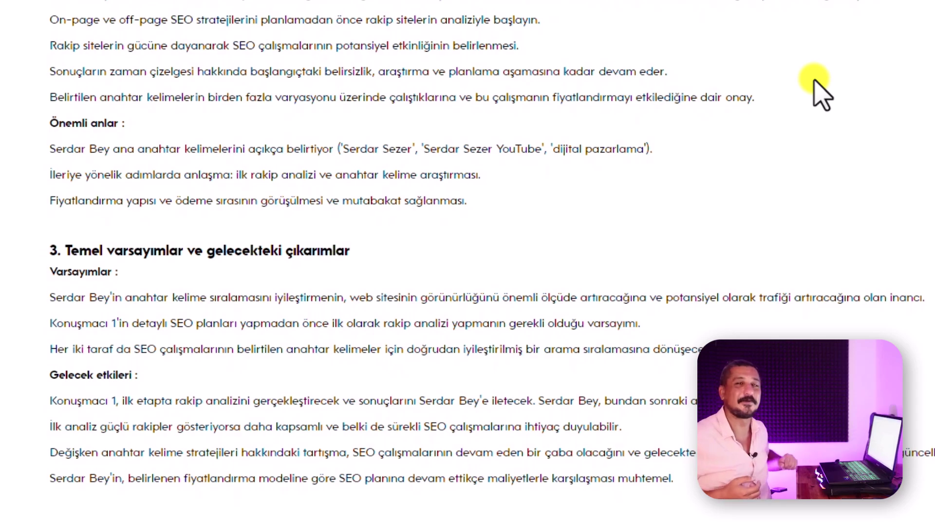
scroll(507, 209, up, 10)
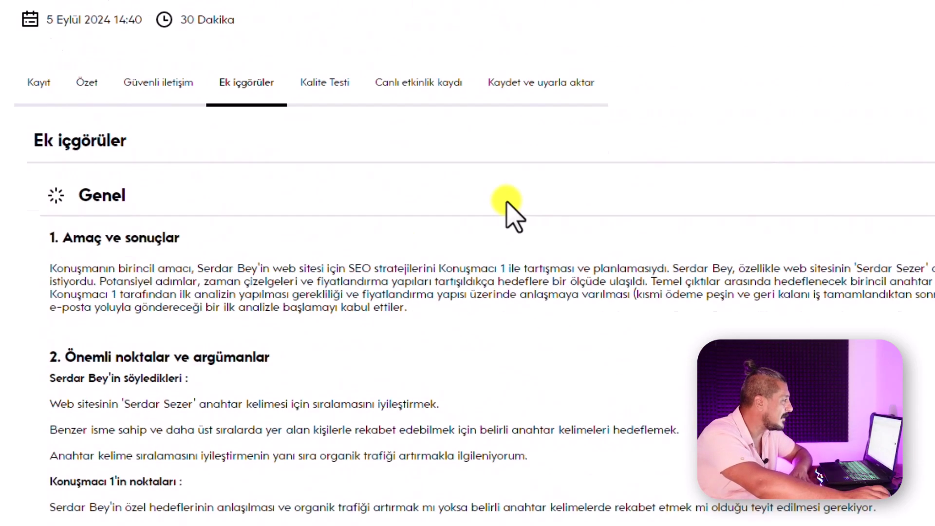
click(535, 165)
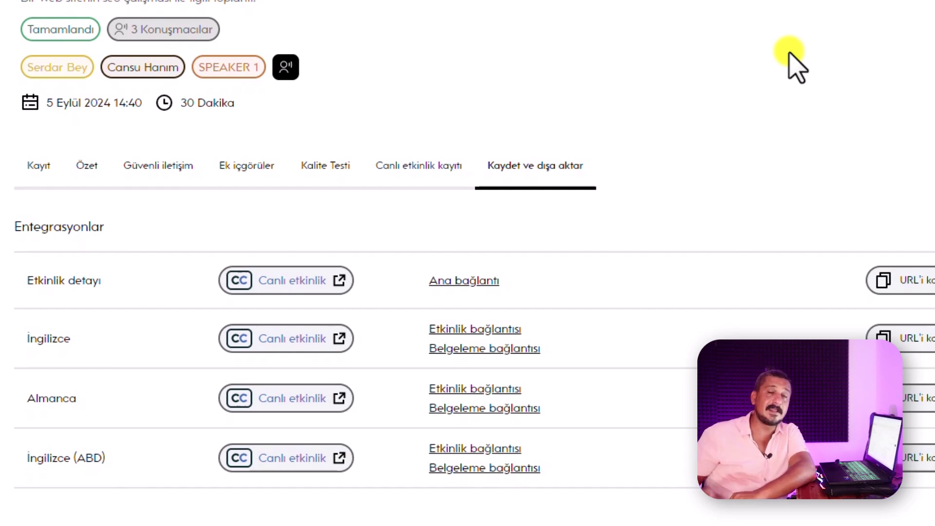
Look through Sözlük terimleri and Özelleştirilmiş içgörüler in Ayarlar, and view the new category form without saving it
click(683, 63)
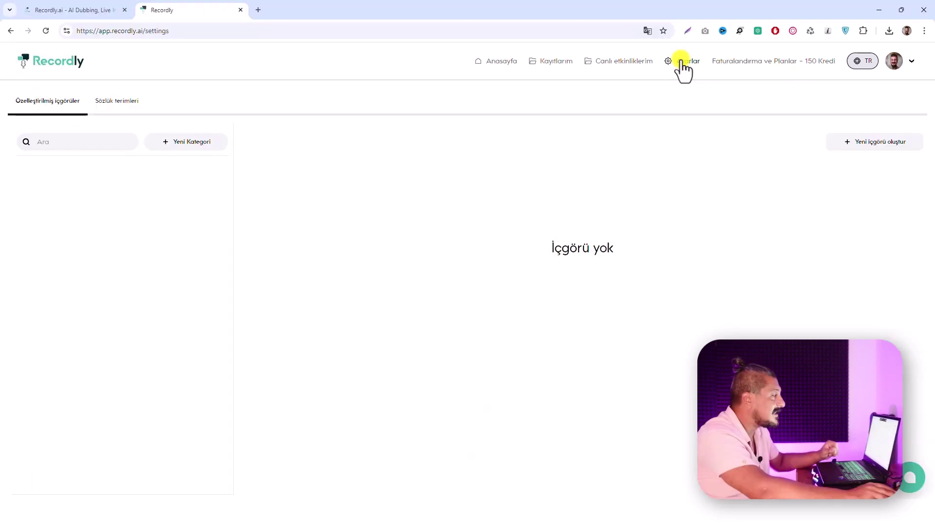
click(114, 101)
click(66, 101)
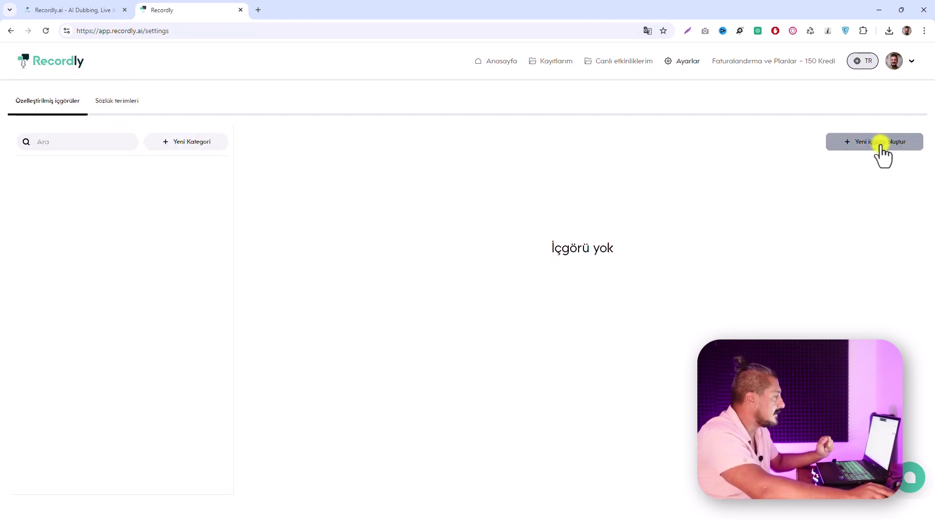
click(161, 142)
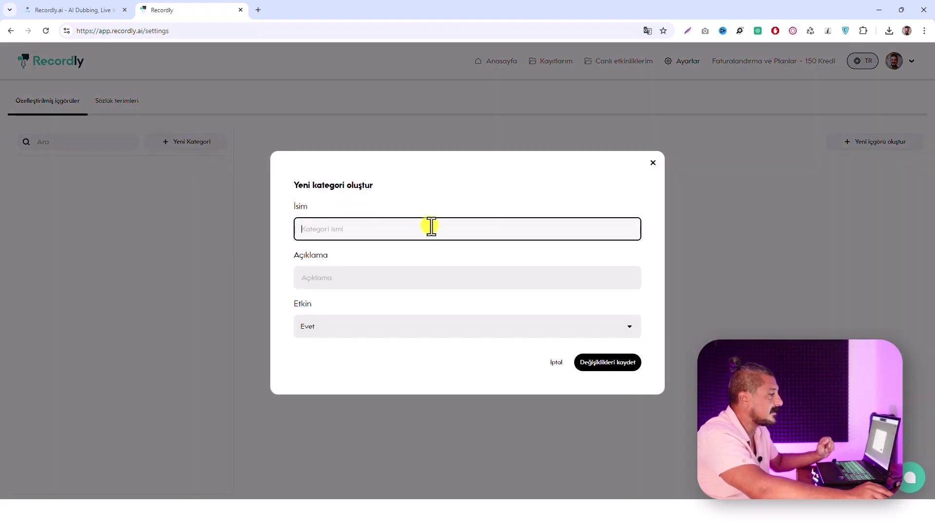
click(653, 163)
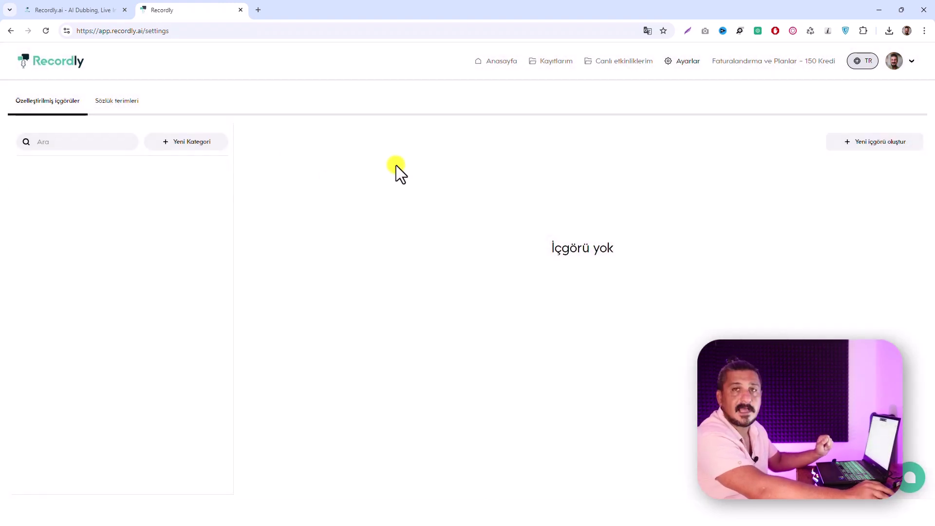
Fill in a new sözlük terimi named npc with the description "oyun içerisindeki yapay zekalı karakterler", and close the form without saving
click(125, 101)
click(899, 152)
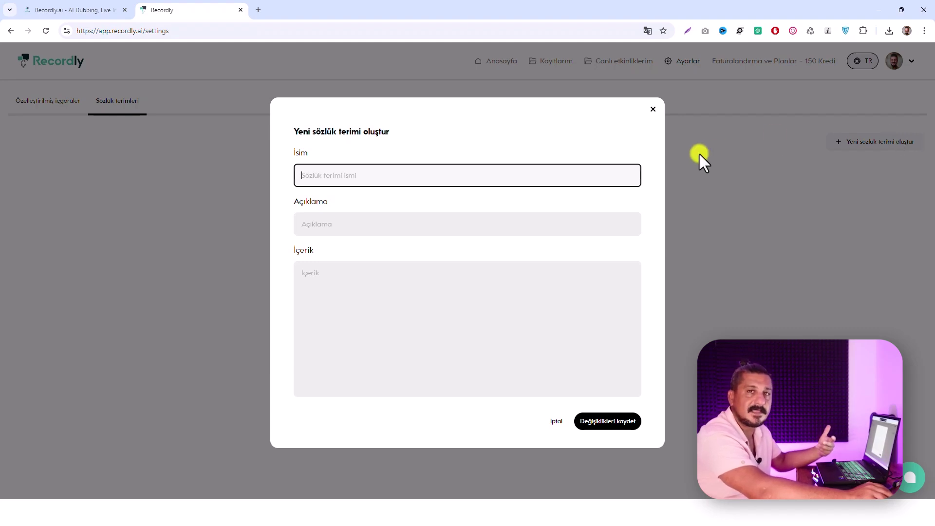
click(487, 163)
click(454, 174)
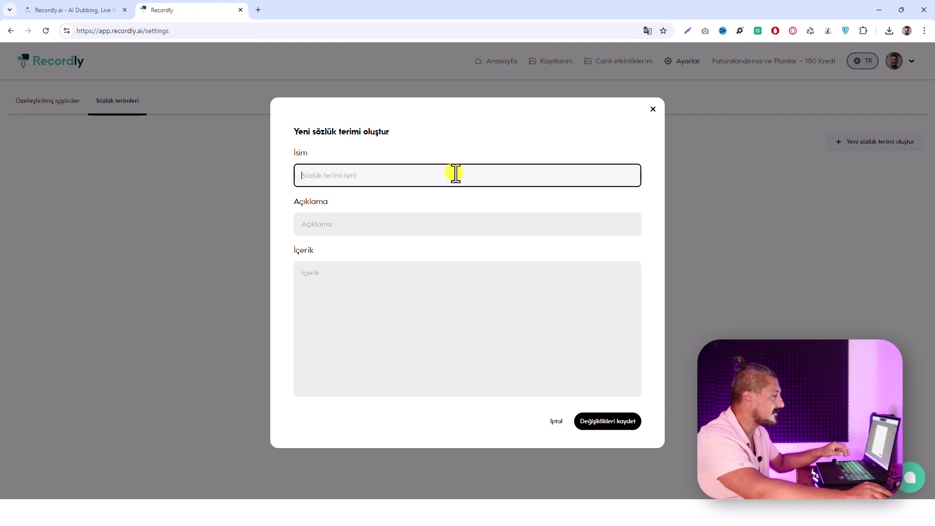
click(350, 224)
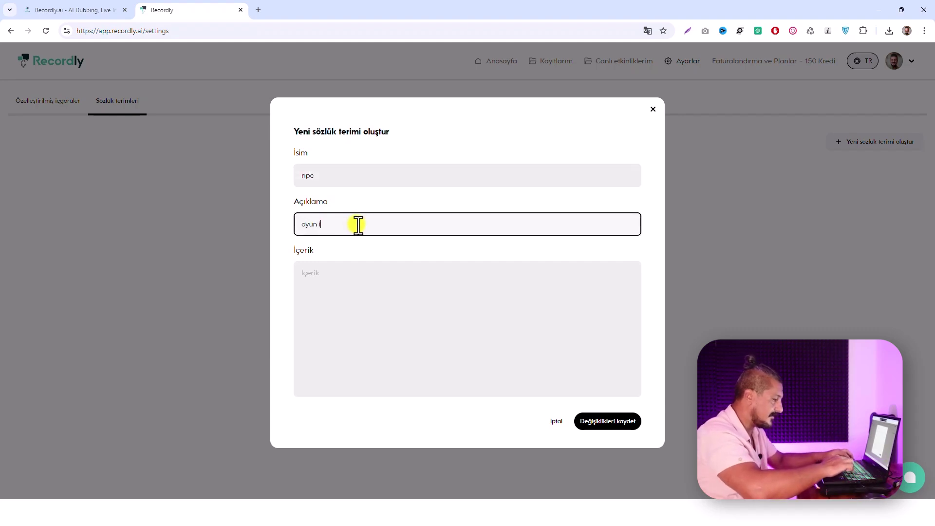
text(oyun içerisindeki yapay zekalı kara)
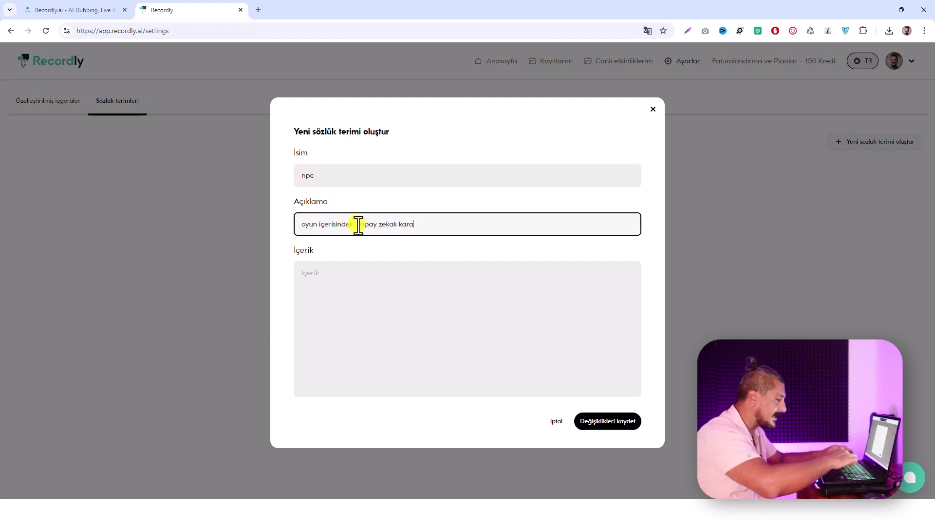
text(kterler)
click(477, 279)
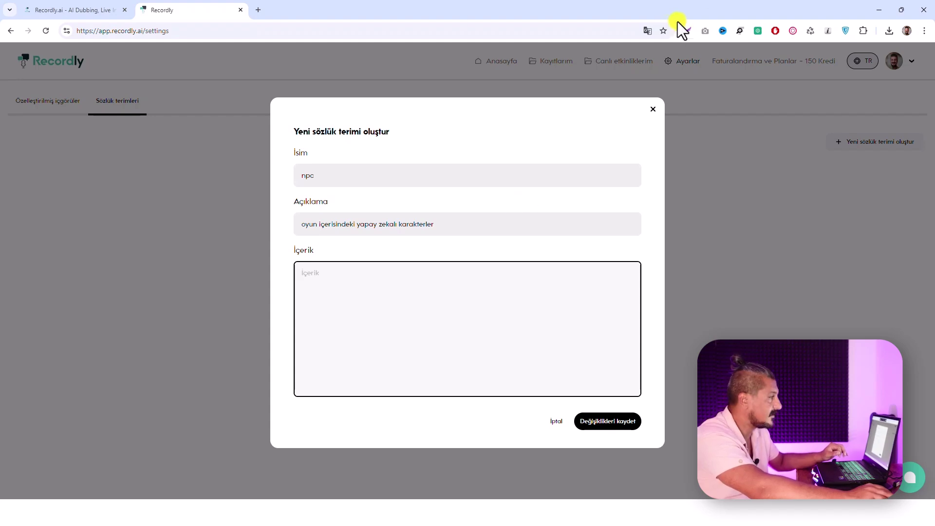
click(656, 96)
Compare the Aylık and Yıllık prices under Faturalandırma ve Planlar and open Canlı etkinliklerim
click(784, 62)
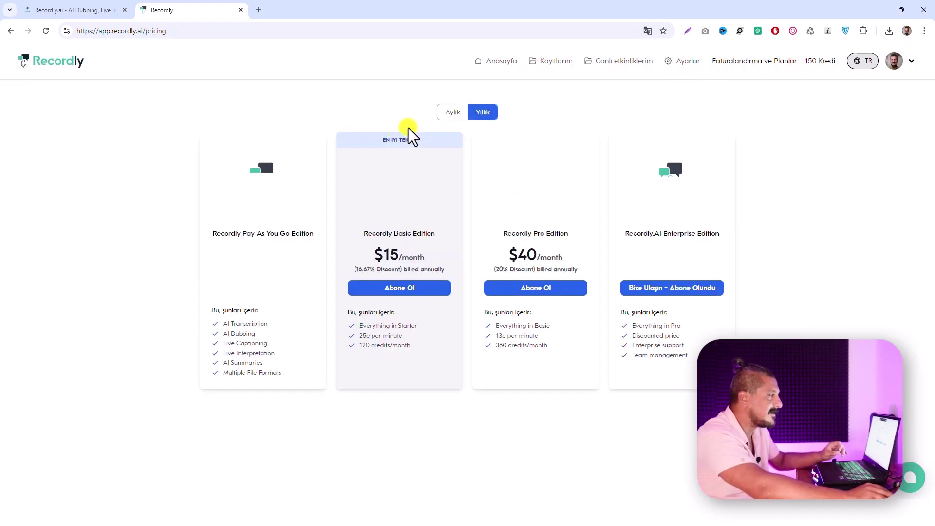
click(452, 113)
click(483, 113)
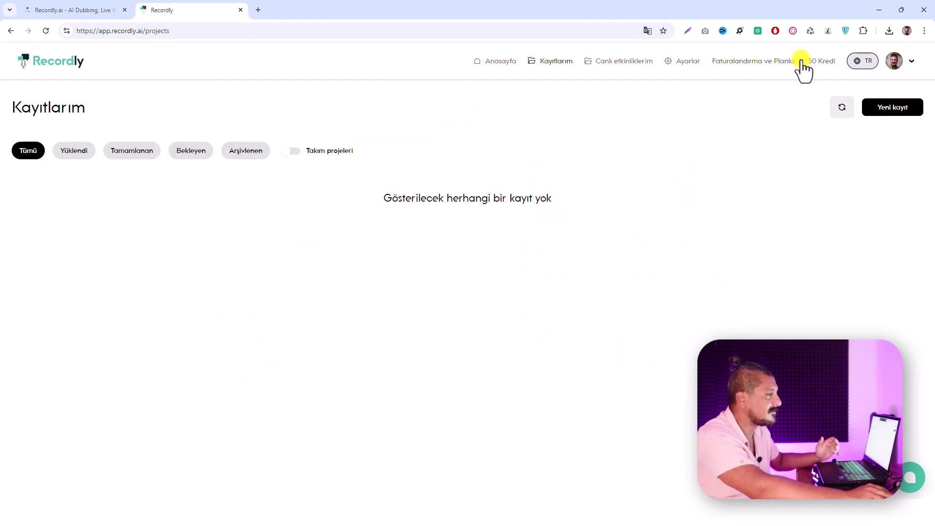
click(801, 62)
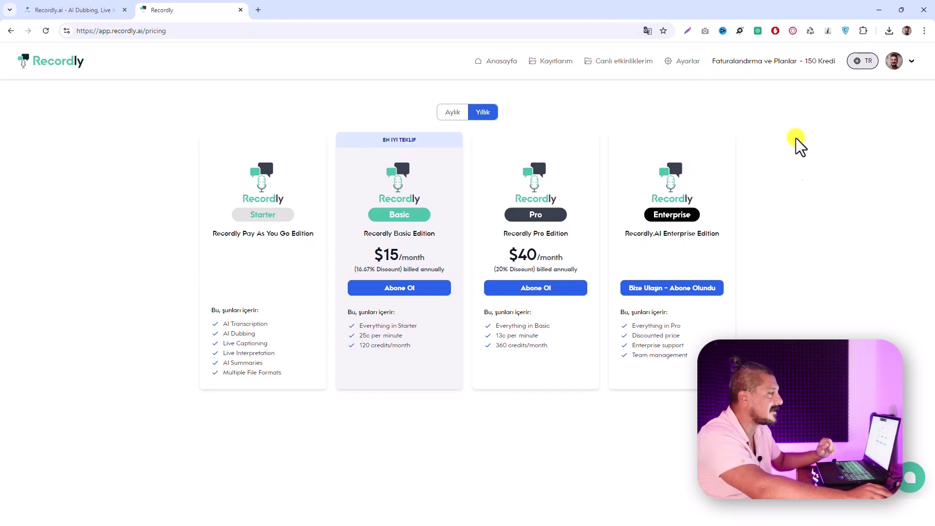
click(633, 62)
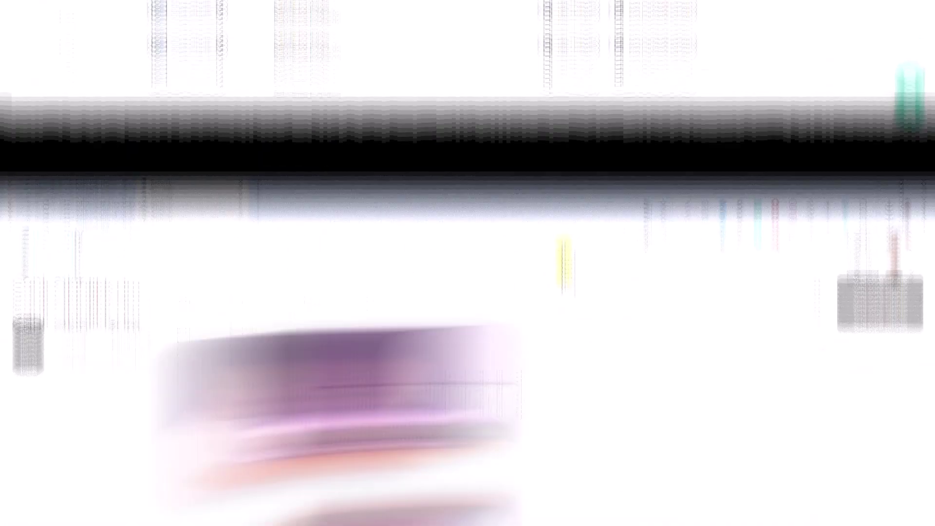